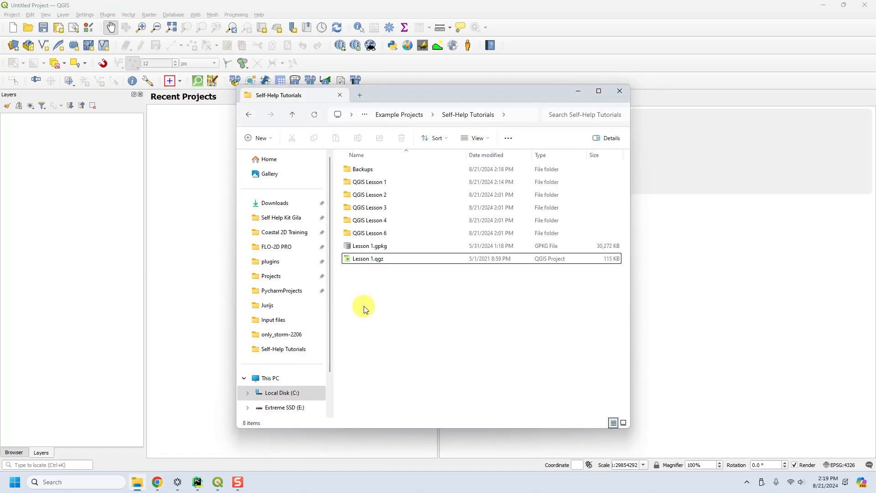
# Open the Lesson 1.qgz project from the Self-Help Tutorials folder in QGIS.
pyautogui.moveTo(456, 93); pyautogui.dragTo(544, 49)
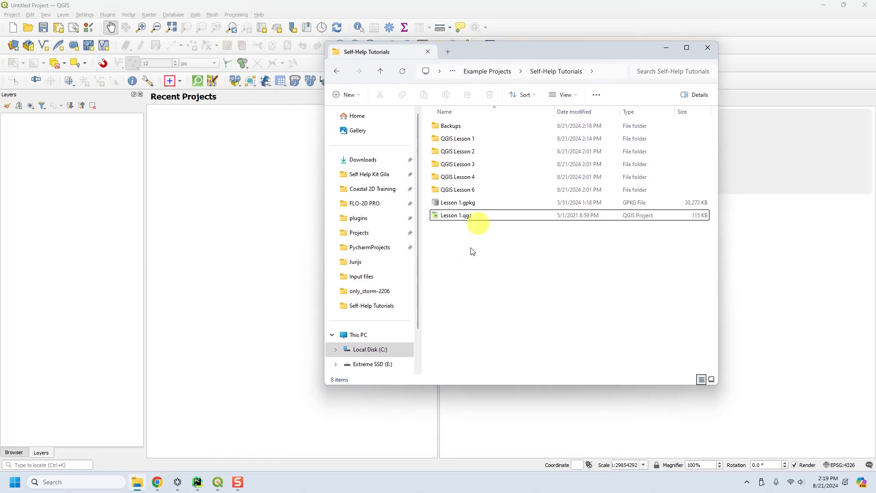
pyautogui.click(453, 217)
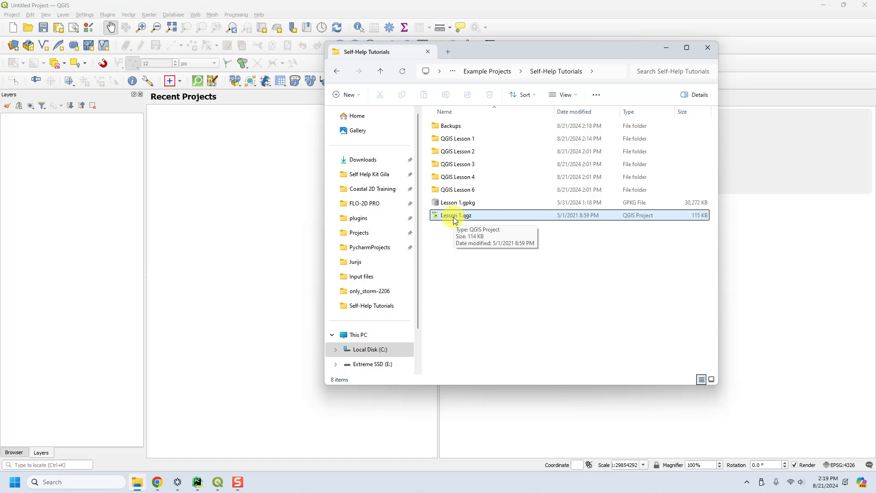
pyautogui.moveTo(450, 216); pyautogui.dragTo(475, 242)
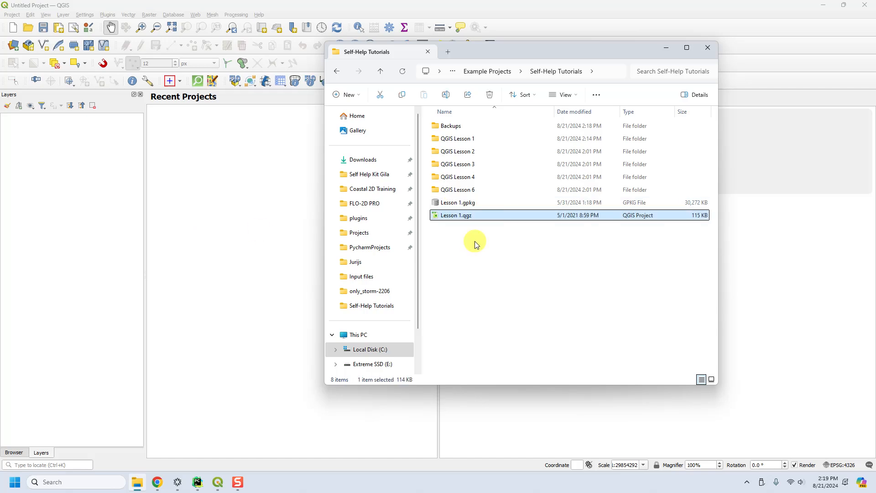
pyautogui.click(450, 254)
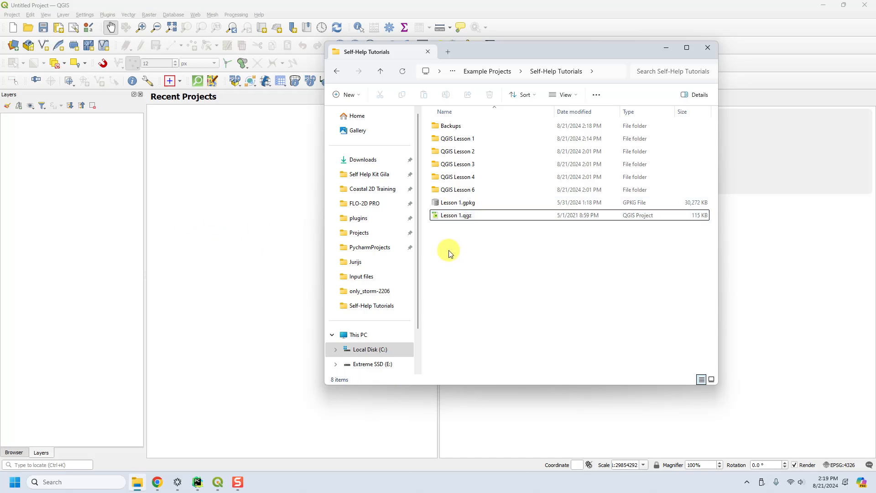
pyautogui.click(450, 219)
pyautogui.doubleClick(450, 216)
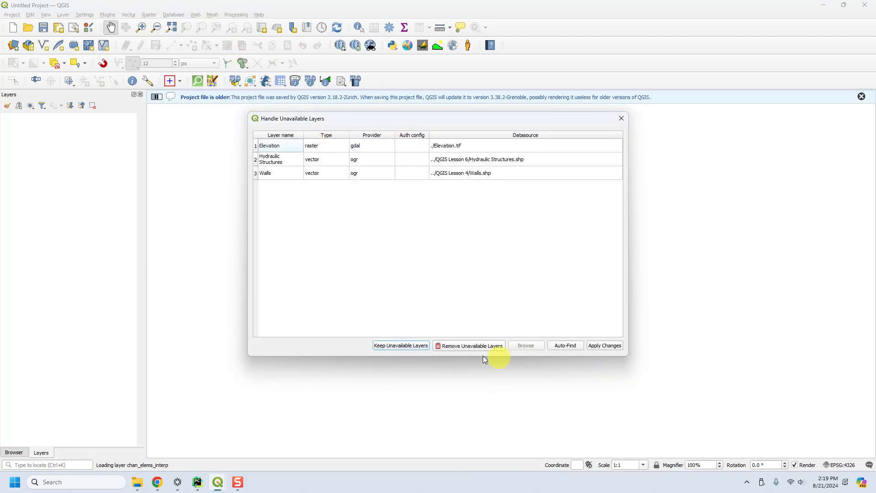
# Auto-find the sources of the unavailable Elevation, Hydraulic Structures and Walls layers, accept the suggested files and apply the changes.
pyautogui.click(567, 346)
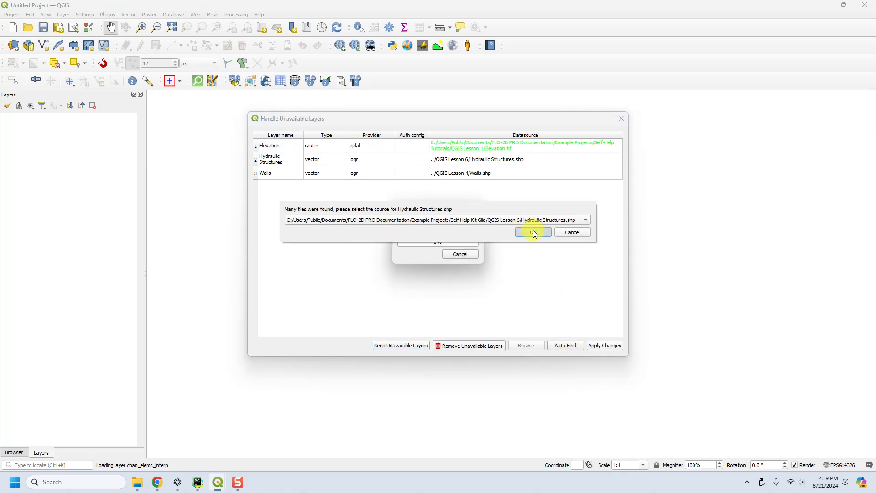
pyautogui.click(531, 230)
pyautogui.click(516, 232)
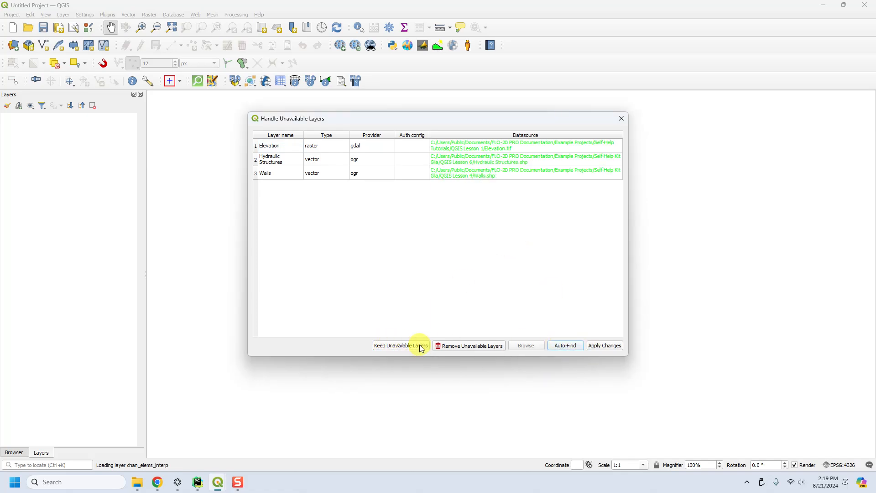
pyautogui.click(606, 345)
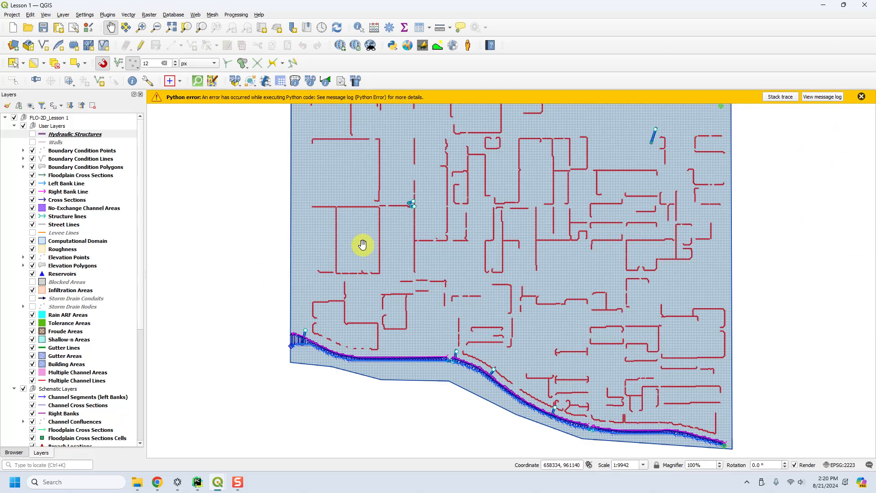
# Read the Python error traceback in the message log, then close the old project.
pyautogui.click(823, 97)
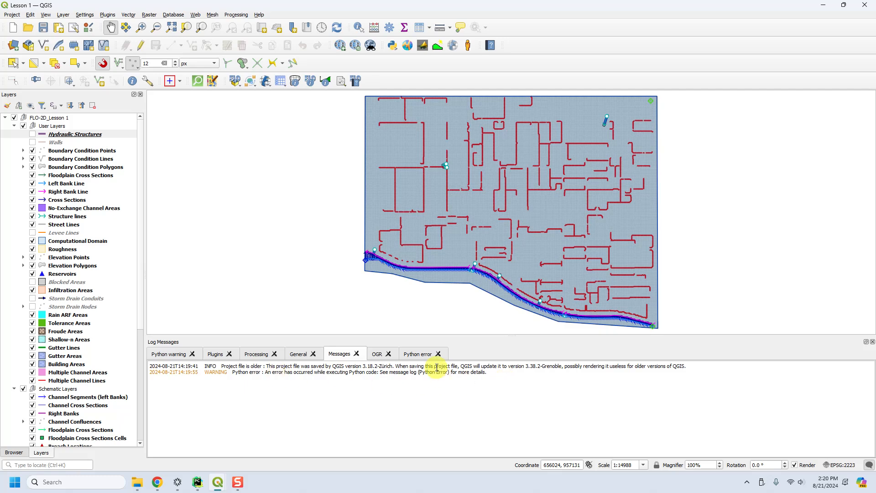
pyautogui.click(418, 354)
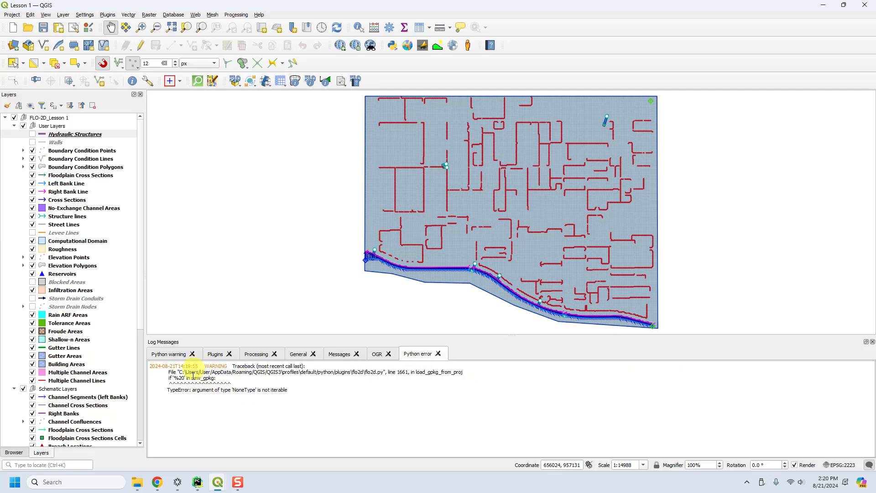
pyautogui.moveTo(216, 378); pyautogui.dragTo(154, 372)
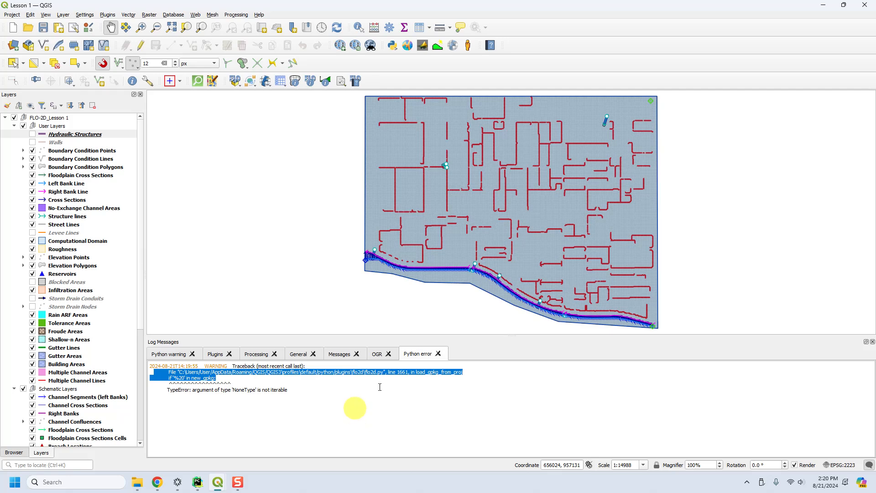
pyautogui.click(865, 9)
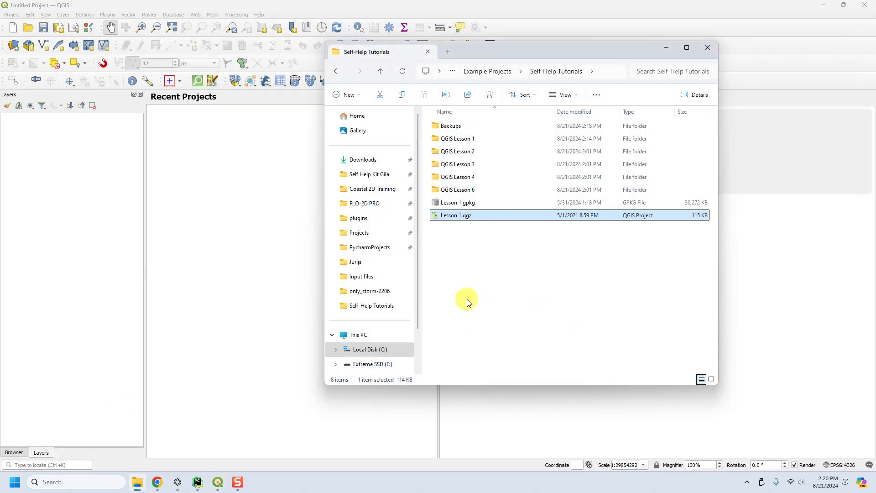
# Open Lesson 1.gpkg from Self-Help Tutorials as a FLO-2D project and agree to update the outdated GeoPackage.
pyautogui.click(229, 171)
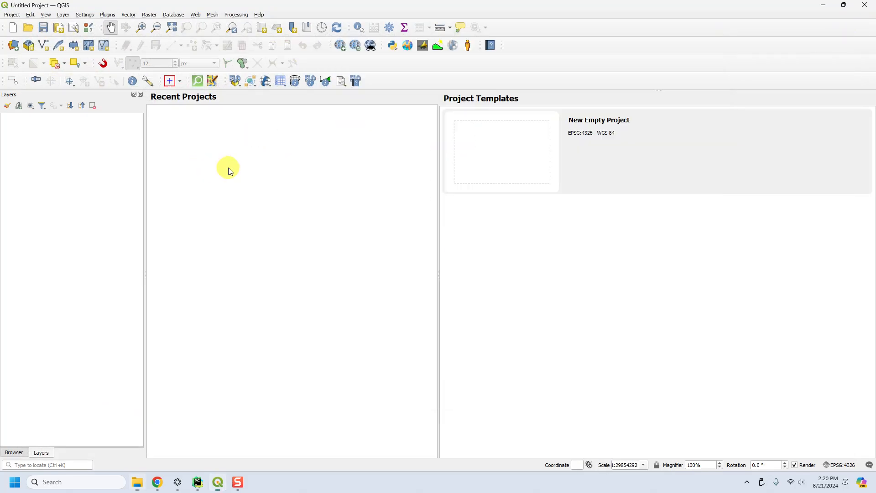
pyautogui.click(235, 82)
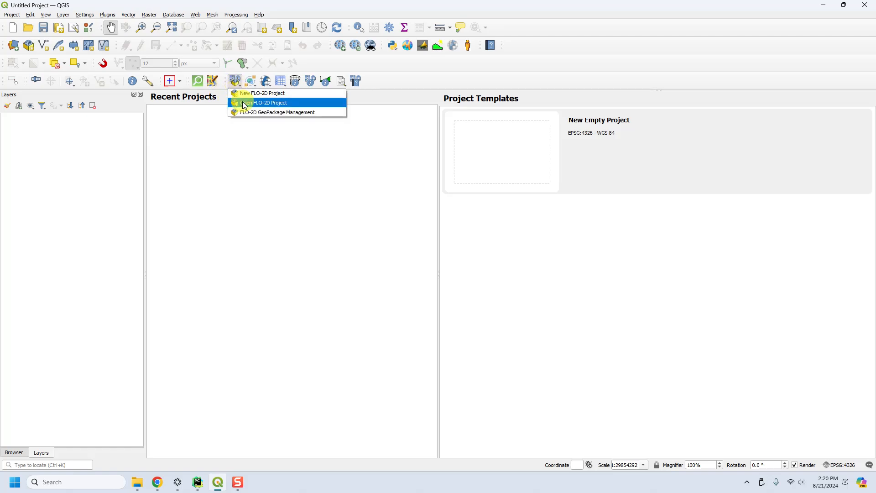
pyautogui.click(244, 104)
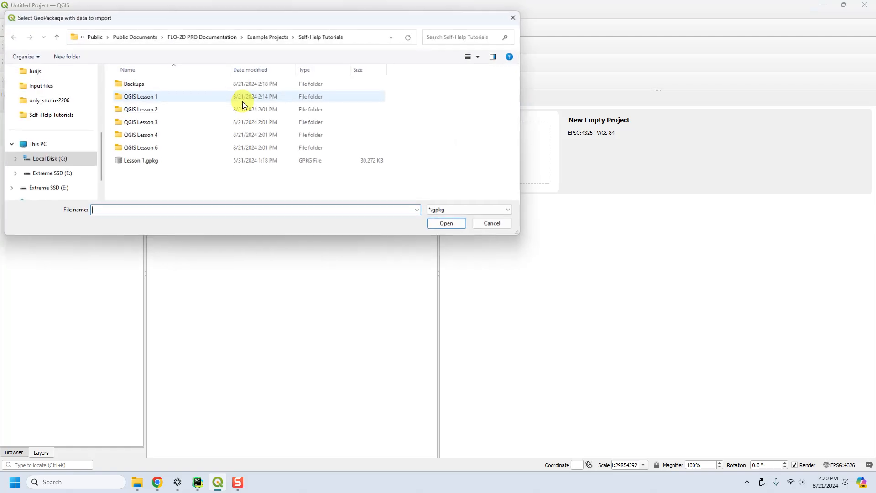
pyautogui.click(141, 162)
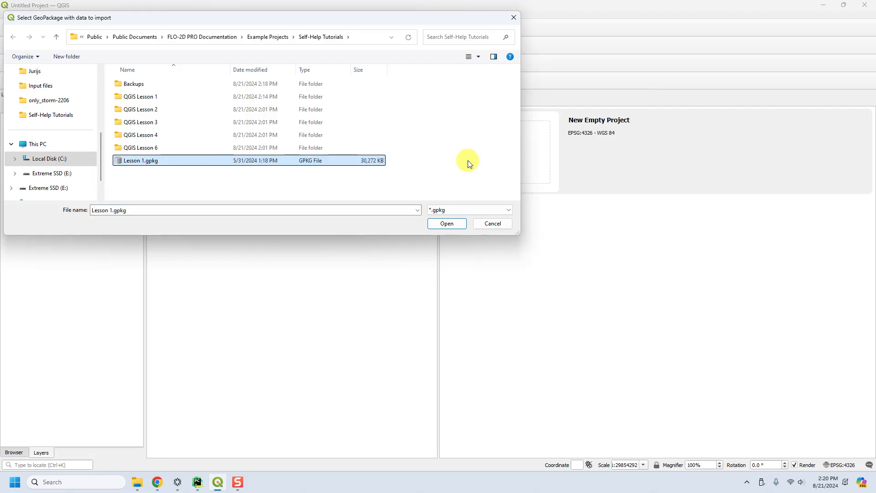
pyautogui.click(461, 223)
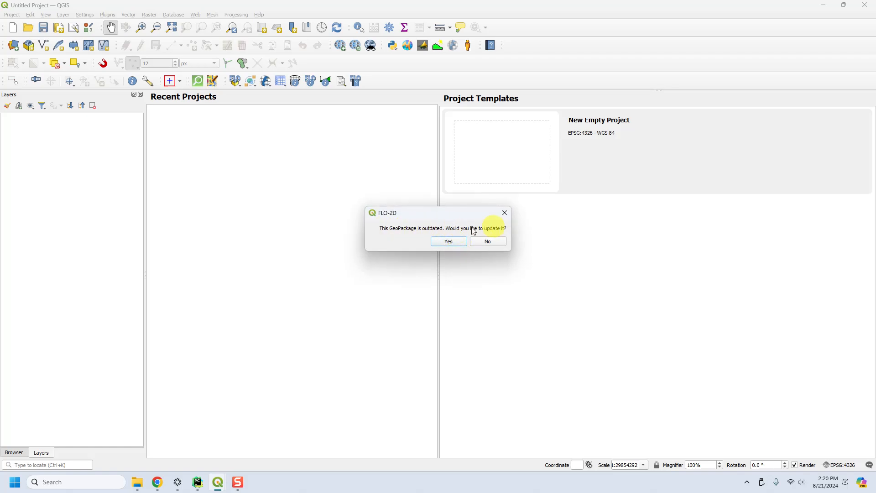
pyautogui.click(449, 243)
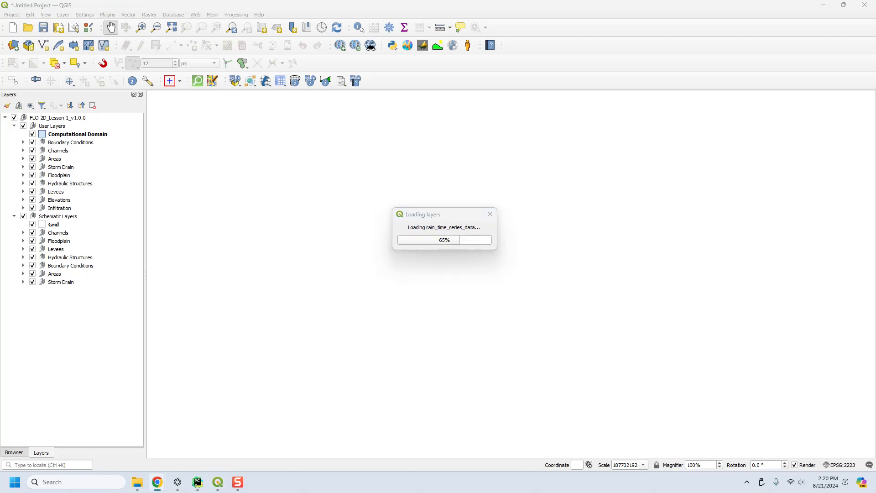
# Switch to Chrome and look at the FLO-2D Tutorials section of the FLO-2D documentation site.
pyautogui.moveTo(875, 71); pyautogui.dragTo(500, 1)
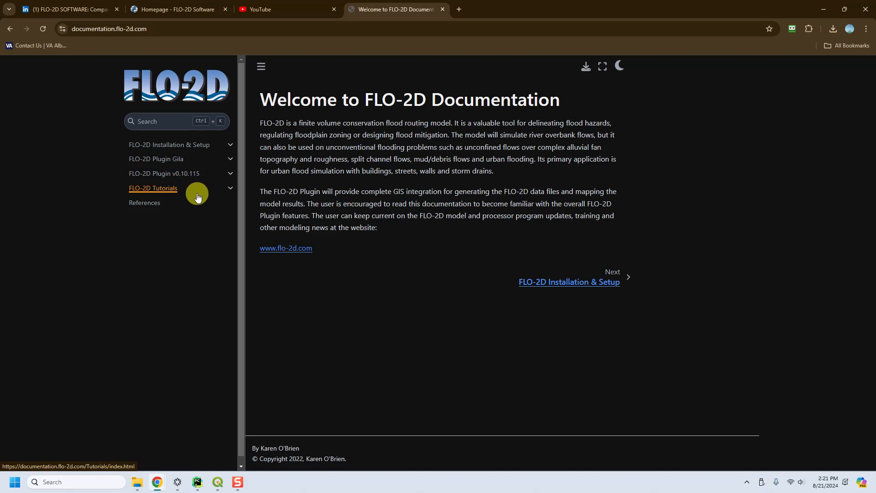
pyautogui.click(218, 194)
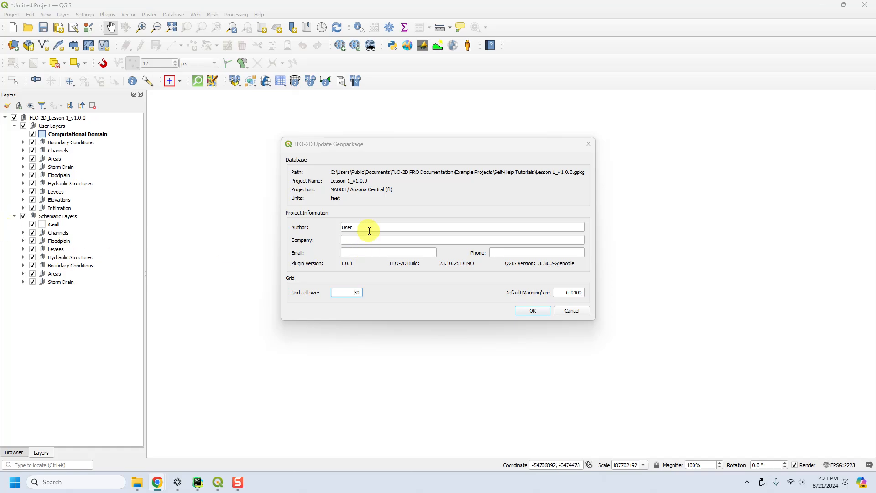
# Fill in the author's name, company FLO-2D Software inc, e-mail and phone number, confirm the GeoPackage update and save the project.
pyautogui.moveTo(367, 229); pyautogui.dragTo(296, 231)
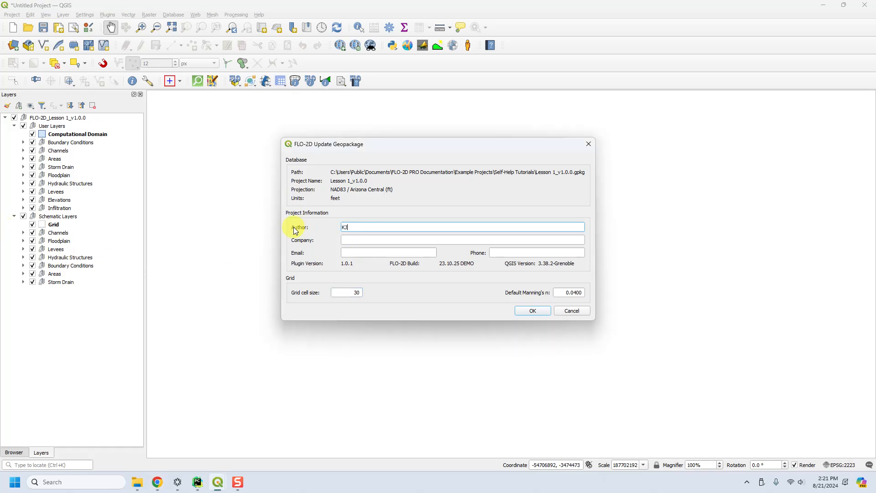
pyautogui.press('Tab')
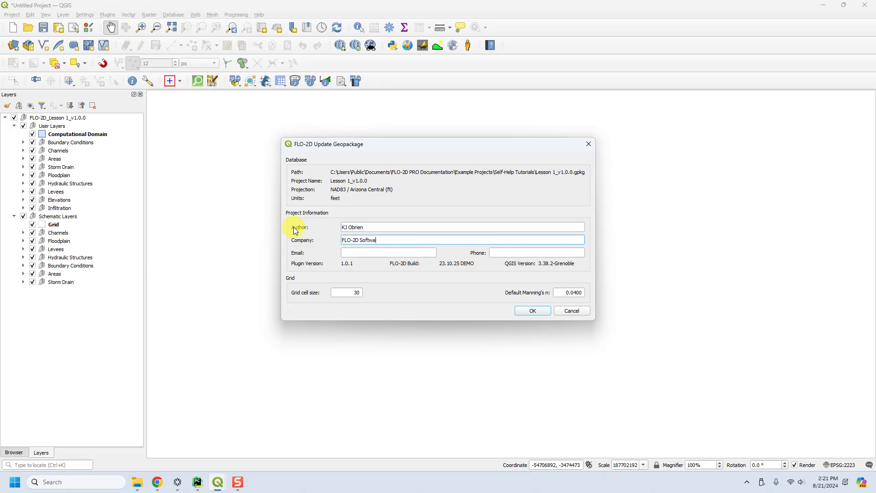
pyautogui.write('FLO-2D Software inc')
pyautogui.press('Tab')
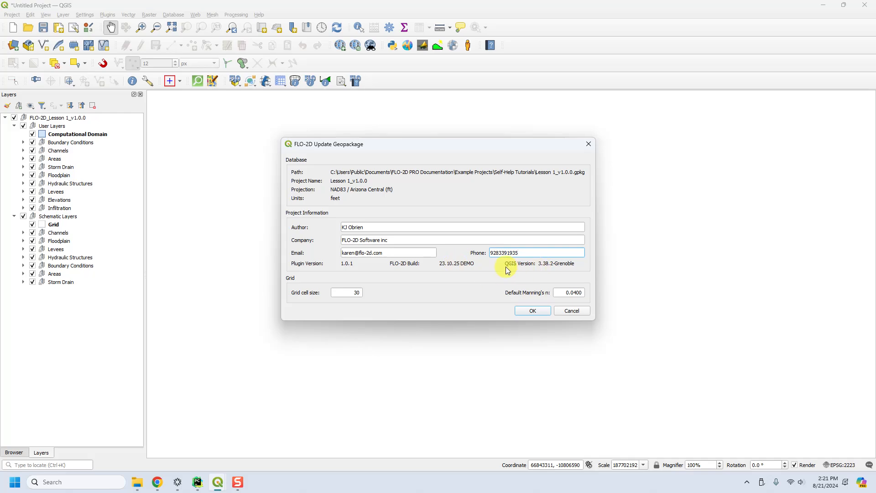
pyautogui.click(529, 311)
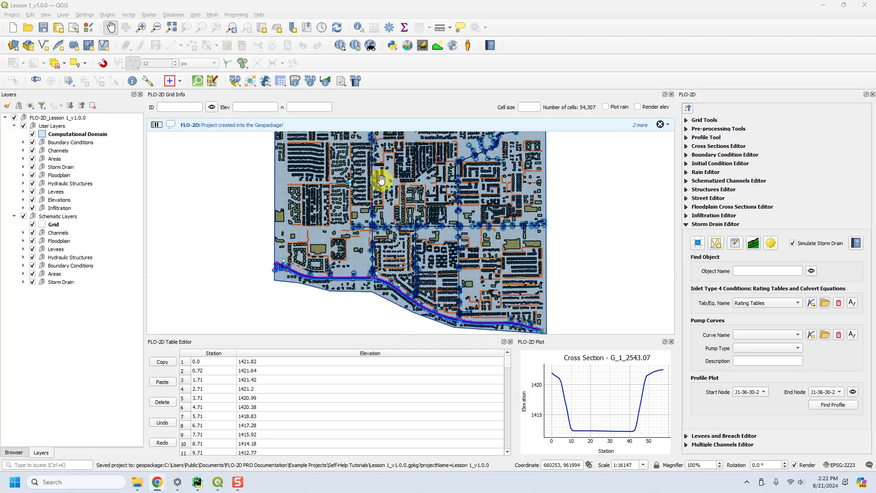
pyautogui.click(44, 28)
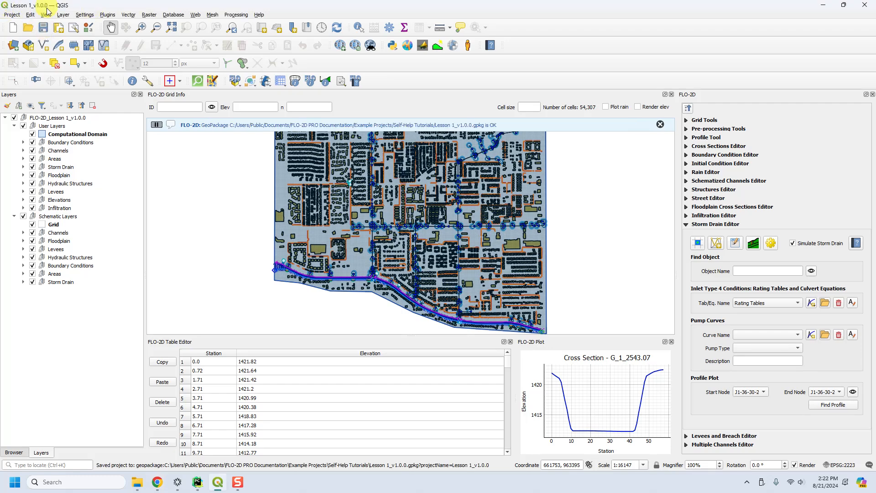
# Check the updated Lesson 1_v1.0.0.gpkg file in the Self-Help Tutorials folder in File Explorer.
pyautogui.click(137, 481)
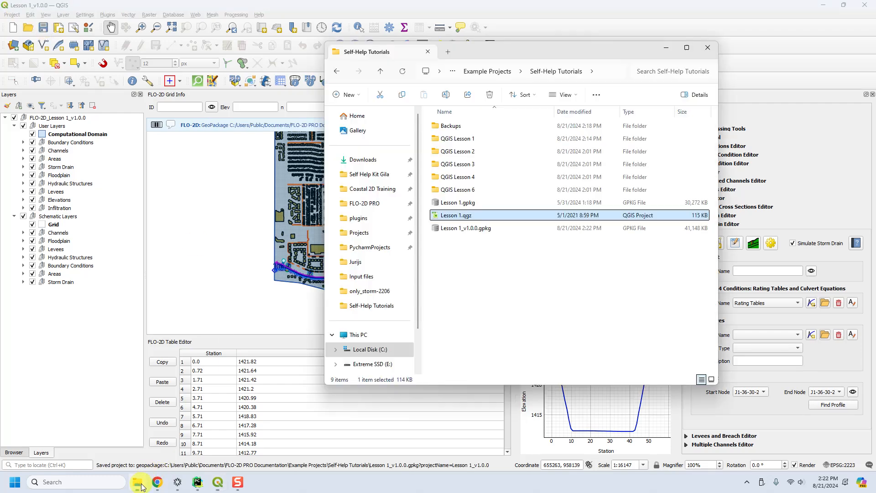
pyautogui.click(476, 228)
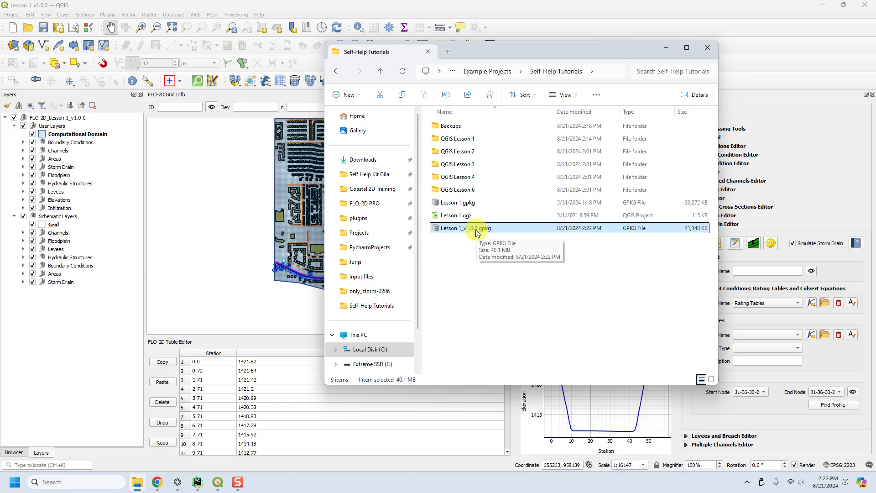
pyautogui.click(707, 48)
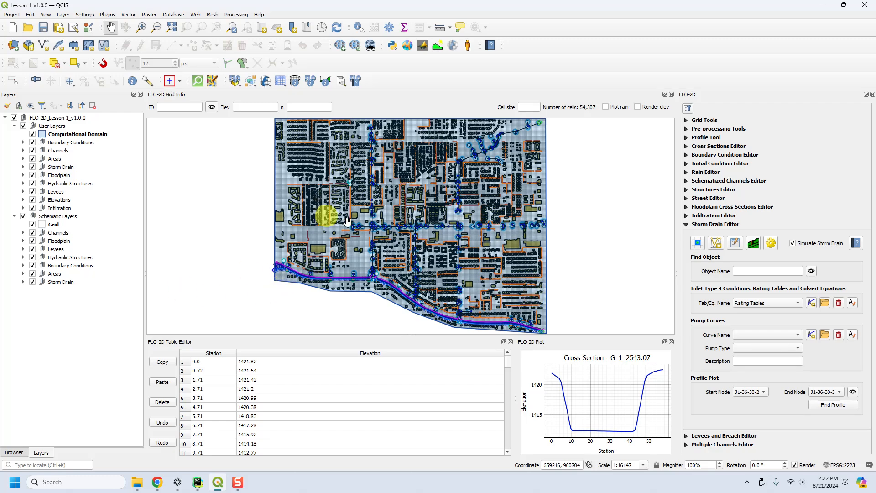
# Add Elevation.tif and Project Domain.shp from the QGIS Lesson 1 folder to the project as layers.
pyautogui.moveTo(139, 486)
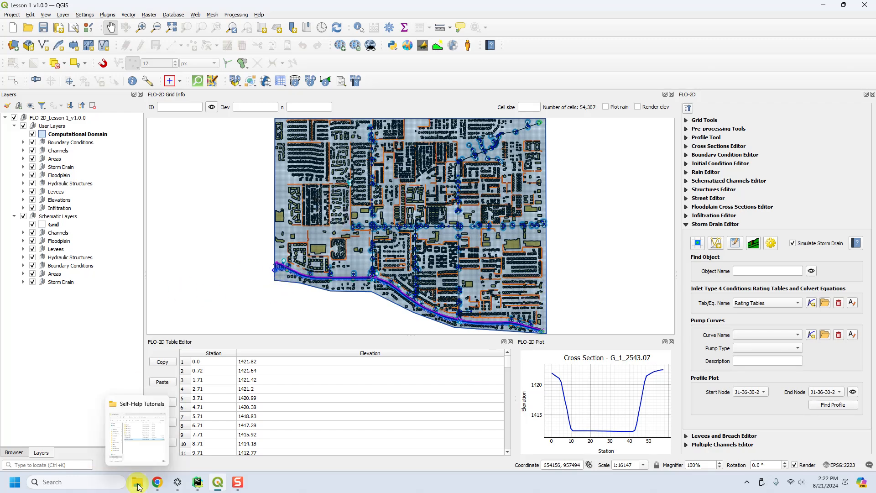
pyautogui.click(138, 484)
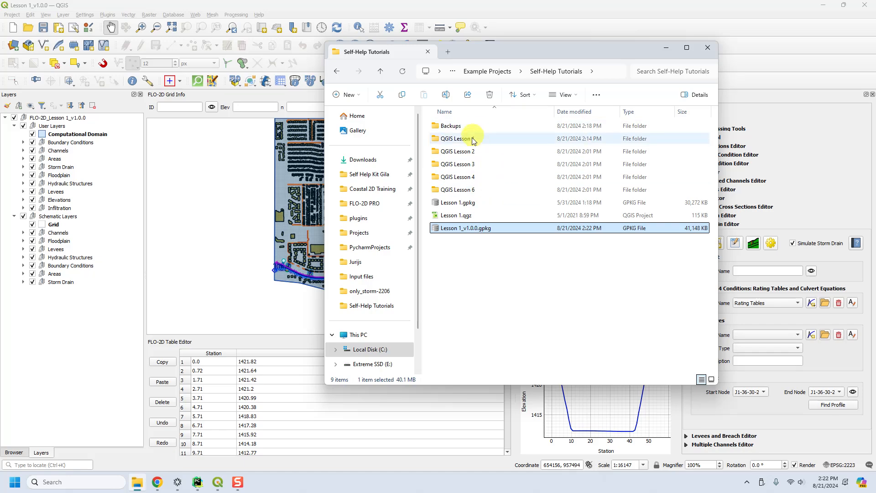
pyautogui.doubleClick(472, 136)
pyautogui.moveTo(465, 142); pyautogui.dragTo(196, 225)
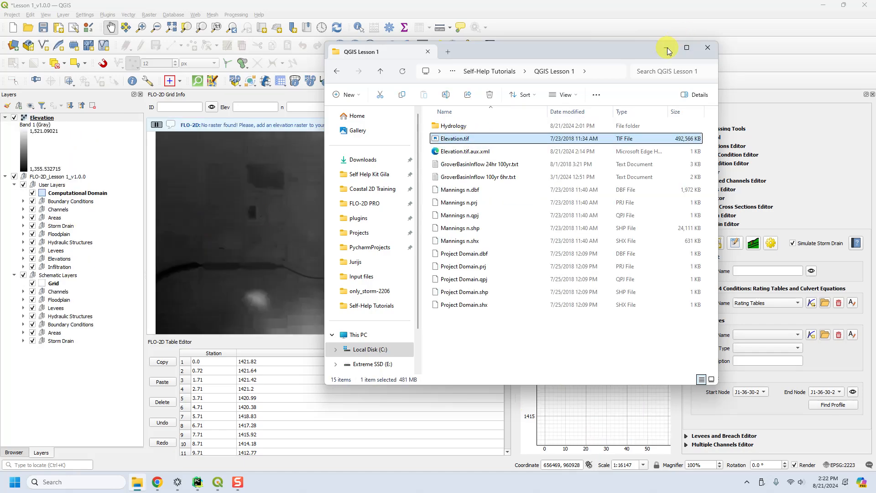
pyautogui.moveTo(452, 292)
pyautogui.mouseDown()
pyautogui.moveTo(292, 278)
pyautogui.moveTo(315, 267)
pyautogui.mouseUp()
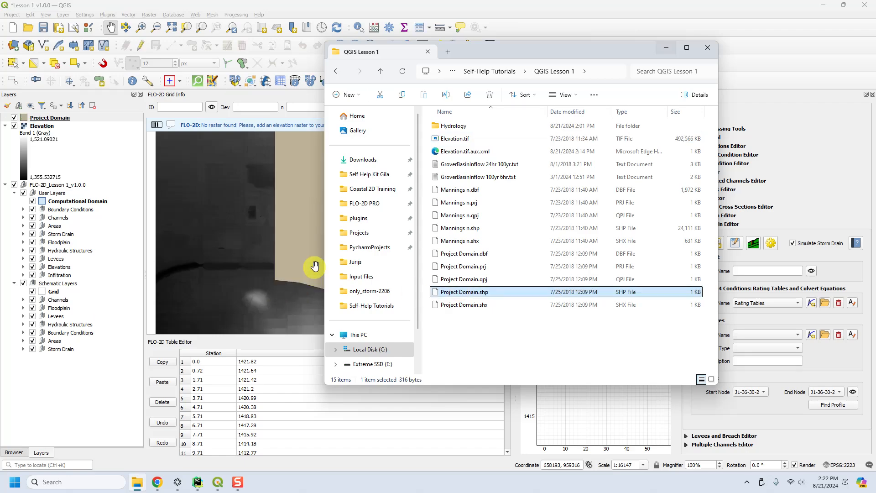
pyautogui.click(664, 49)
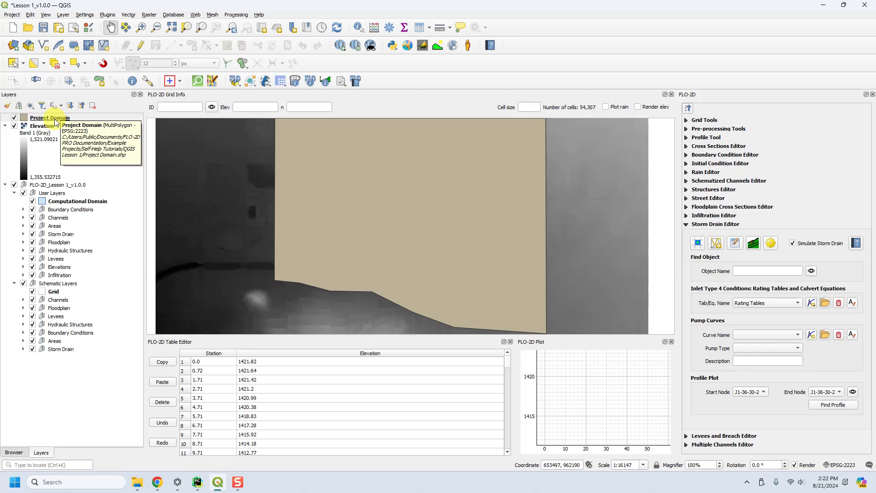
# Save the project with its external data in the GeoPackage, choosing only the Elevation layer for storage.
pyautogui.click(44, 28)
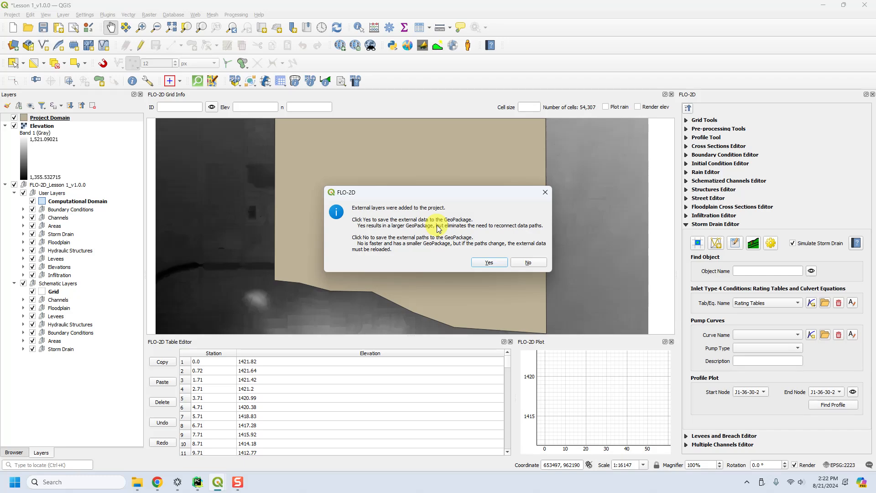
pyautogui.click(491, 262)
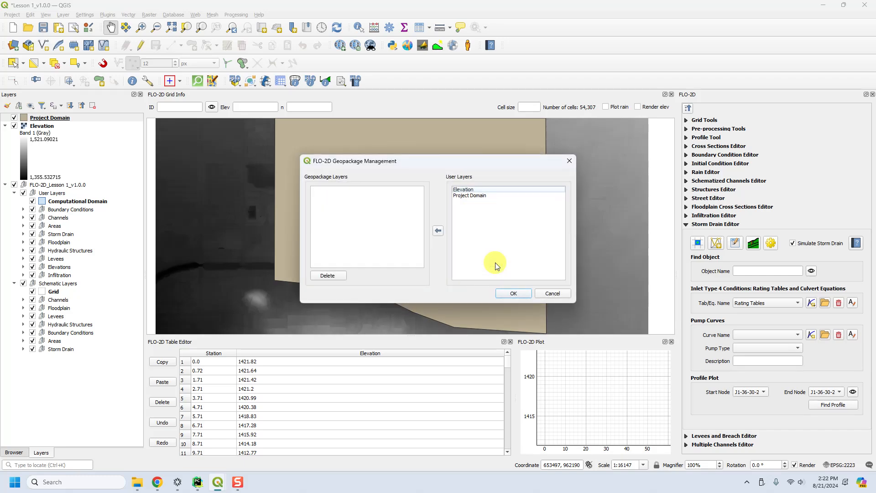
pyautogui.click(467, 189)
pyautogui.click(438, 231)
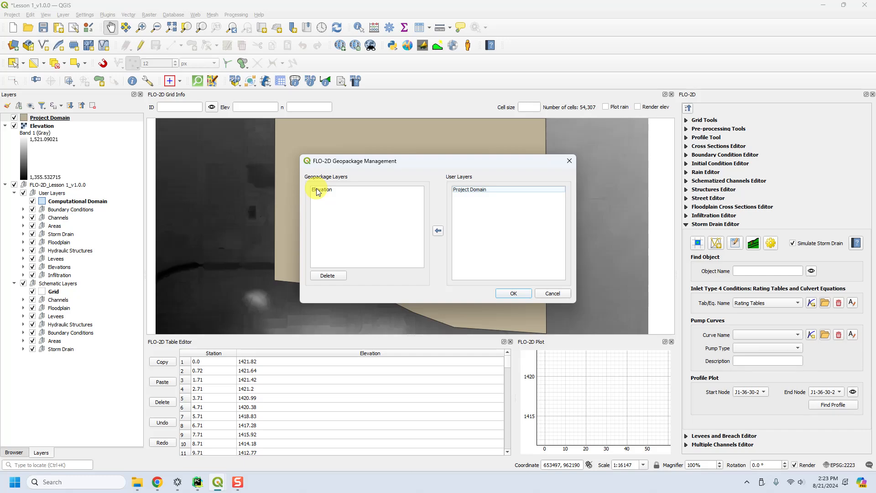
pyautogui.click(507, 293)
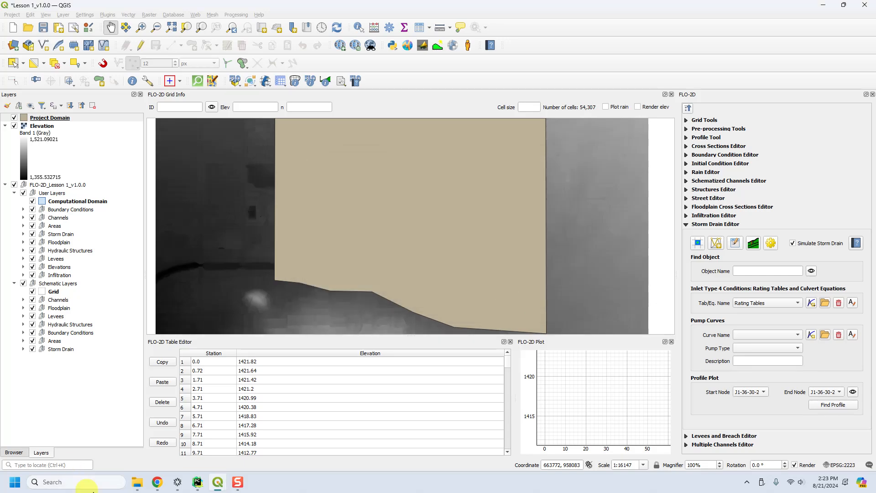
# Compare the Elevation and Project Domain layers in the project with Elevation.tif and Project Domain.shp in the QGIS Lesson 1 folder.
pyautogui.click(136, 482)
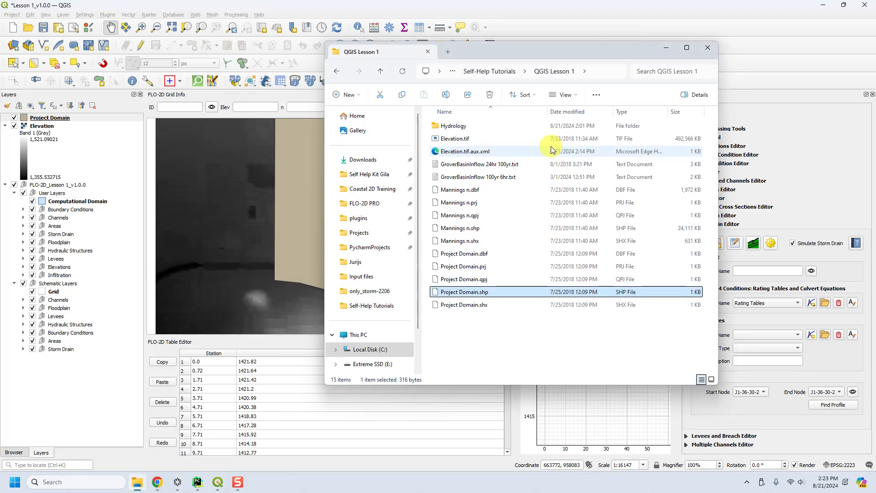
pyautogui.click(466, 140)
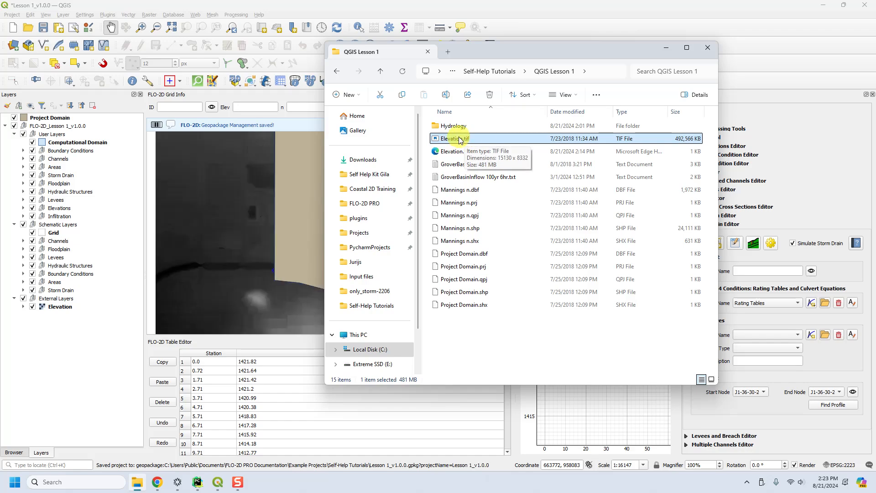
pyautogui.click(461, 292)
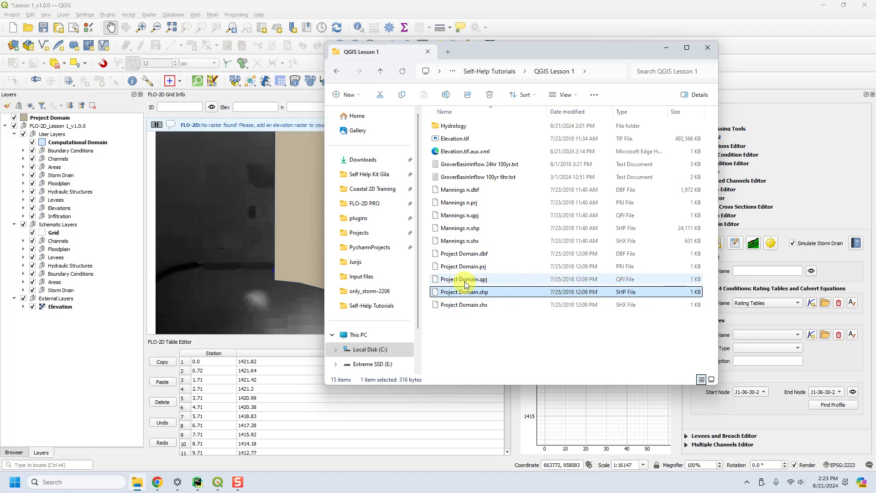
pyautogui.click(666, 47)
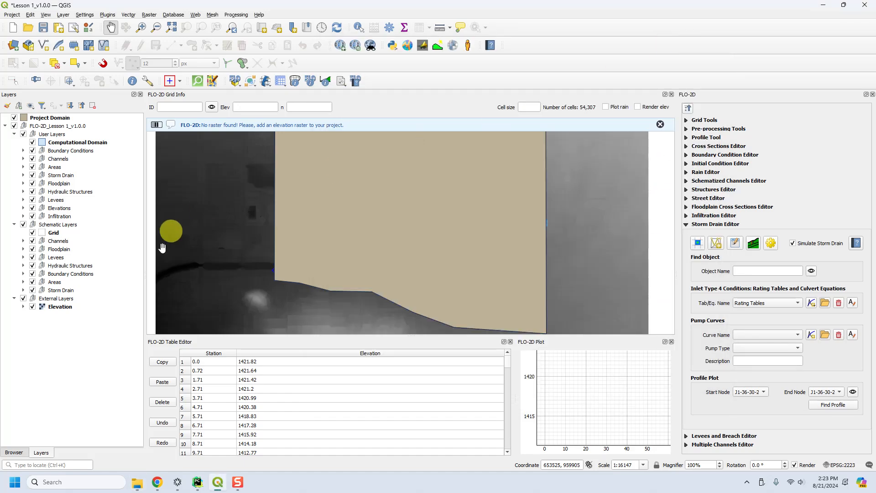
pyautogui.click(68, 309)
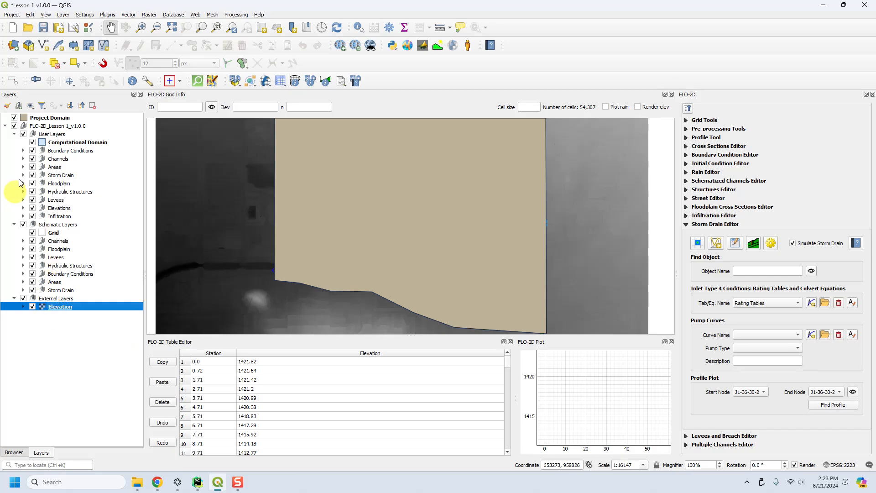
pyautogui.click(45, 118)
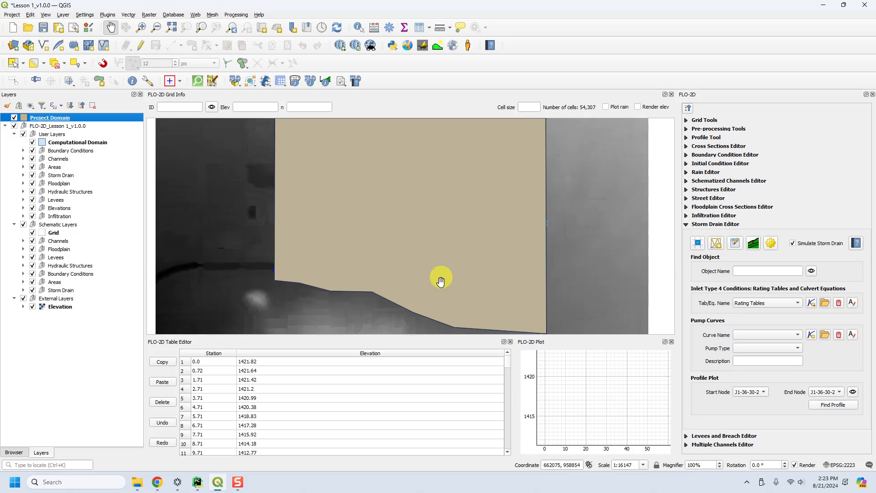
pyautogui.click(137, 482)
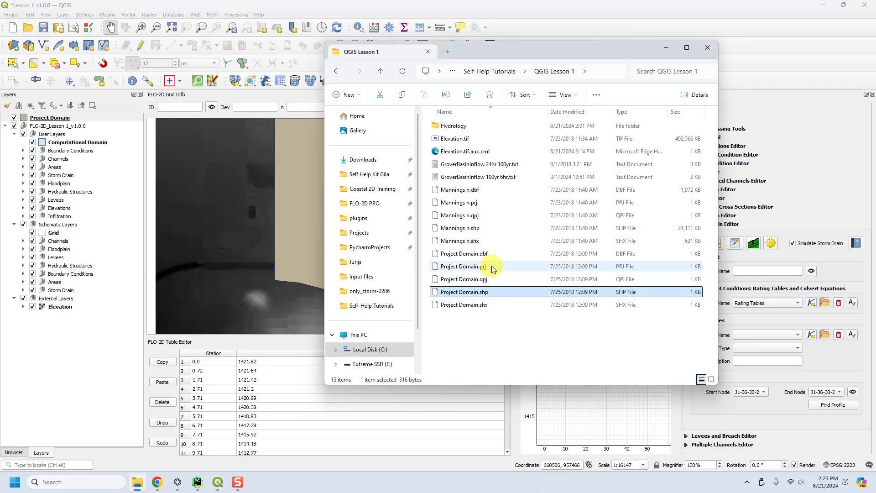
pyautogui.click(673, 51)
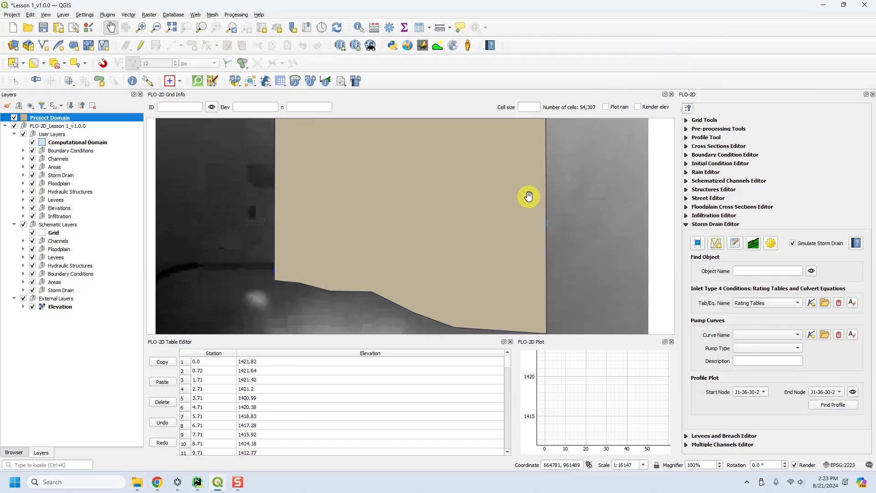
# Review the GeoPackage layers and user layers in FLO-2D GeoPackage Management, checking Project Domain, and close it without applying changes.
pyautogui.click(235, 82)
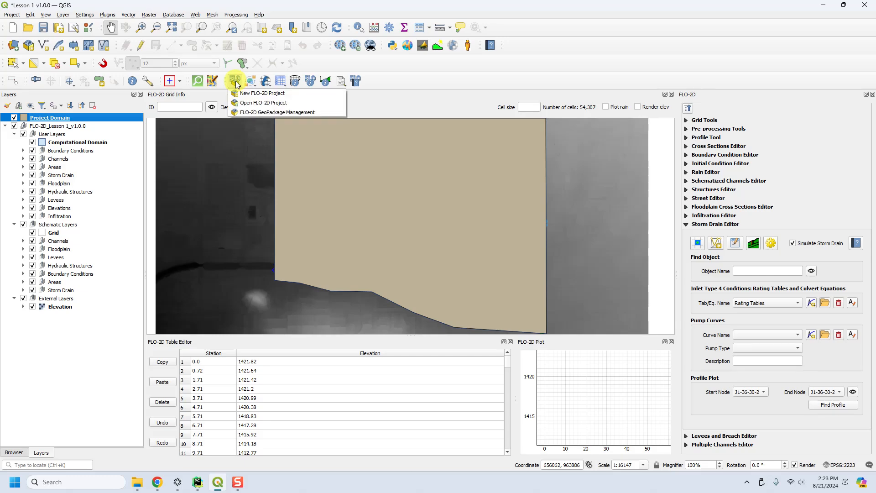
pyautogui.click(250, 112)
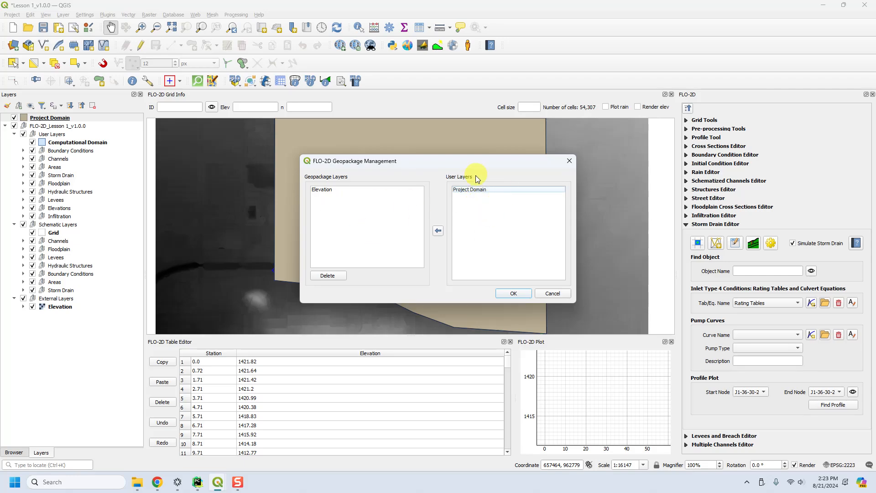
pyautogui.click(472, 189)
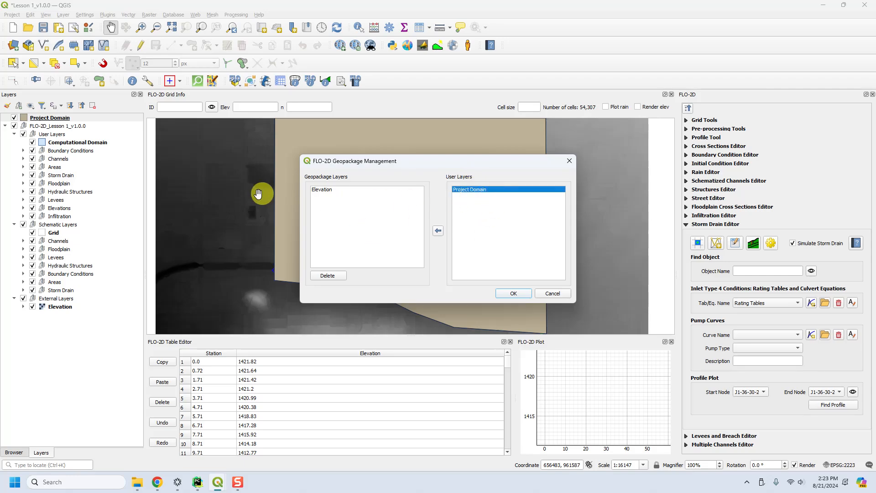
pyautogui.click(552, 294)
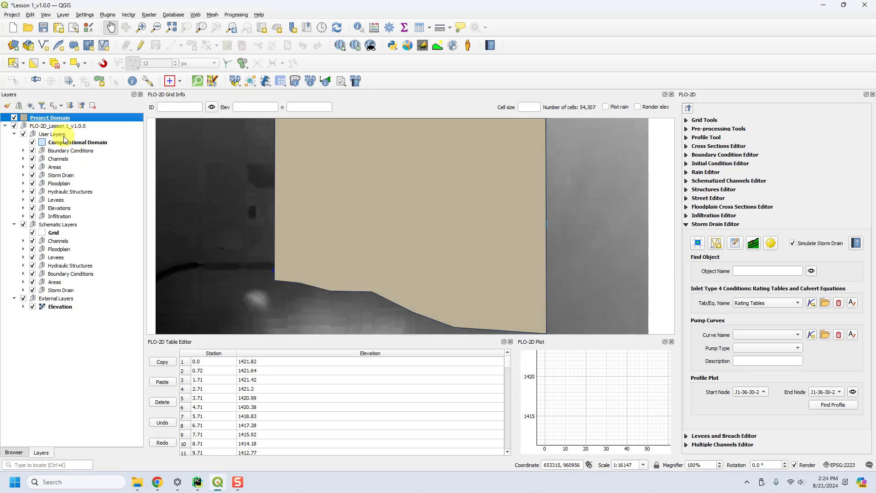
# Remove the Project Domain layer from the project and save the project.
pyautogui.click(70, 144)
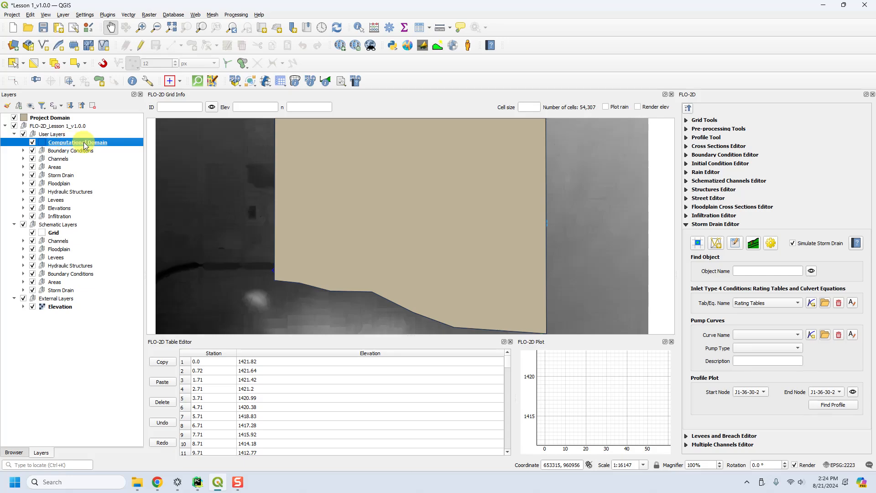
pyautogui.rightClick(50, 119)
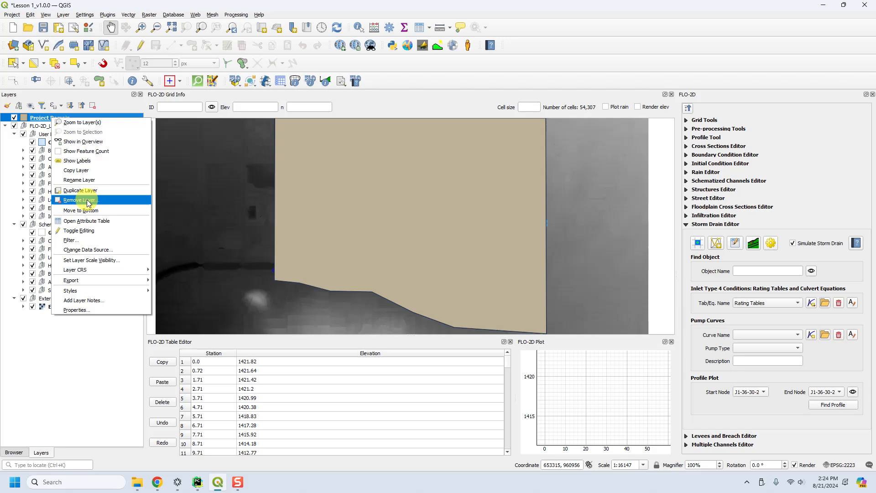
pyautogui.click(88, 203)
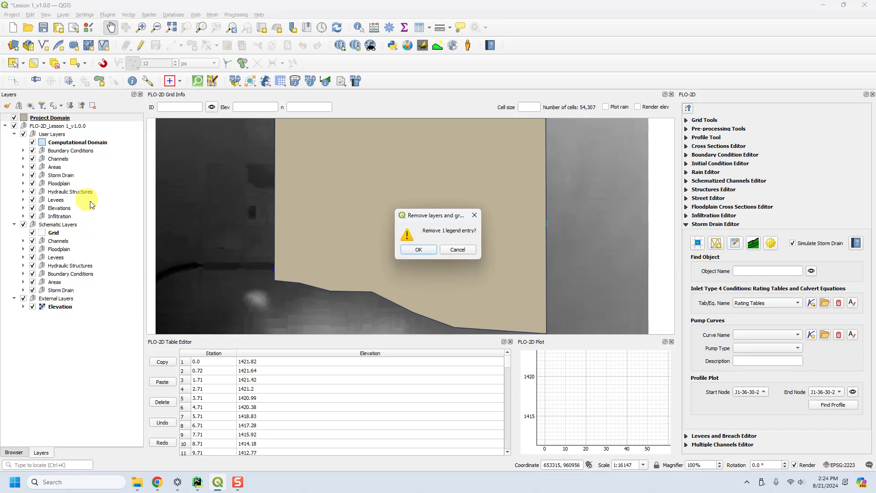
pyautogui.click(417, 242)
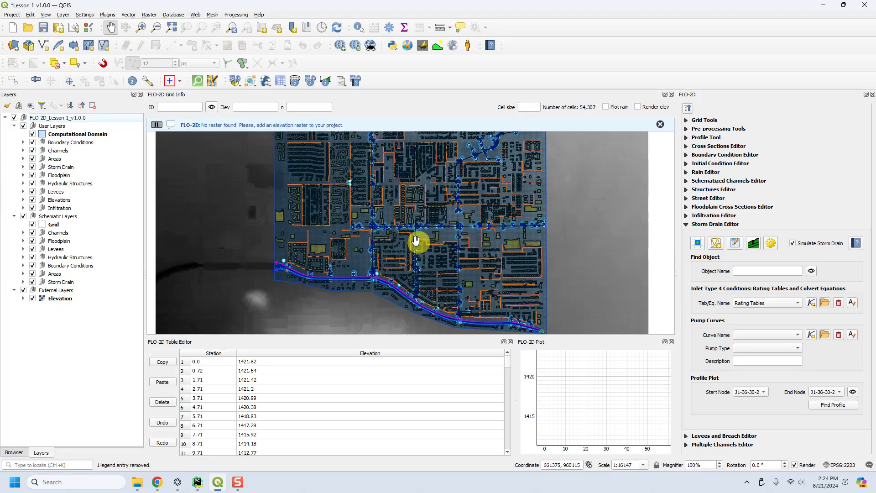
pyautogui.click(43, 27)
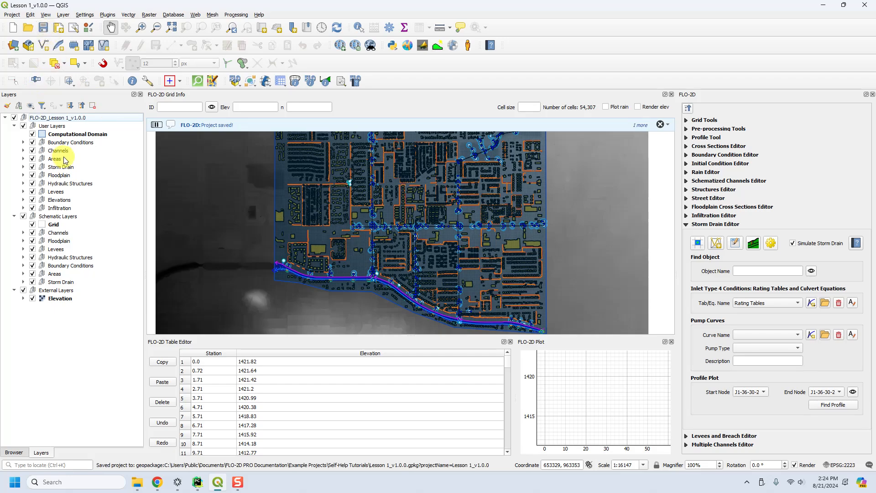
# Remove the Elevation layer from the External Layers group.
pyautogui.rightClick(66, 302)
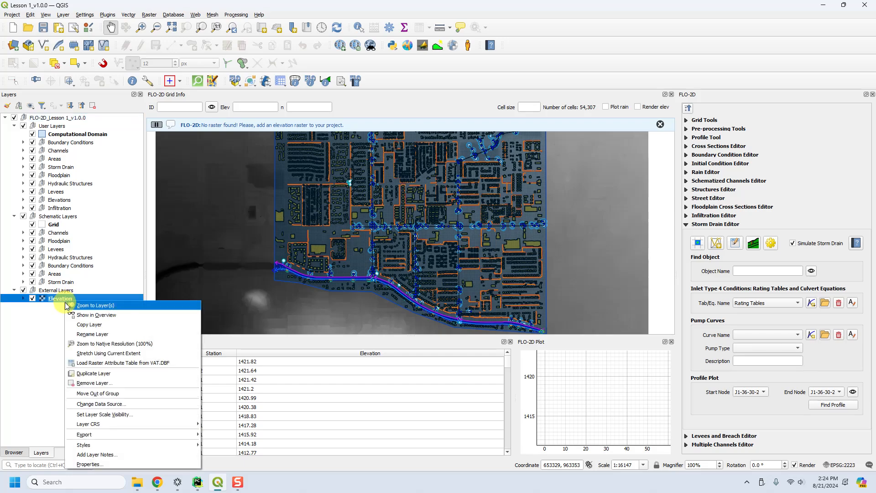
pyautogui.click(97, 387)
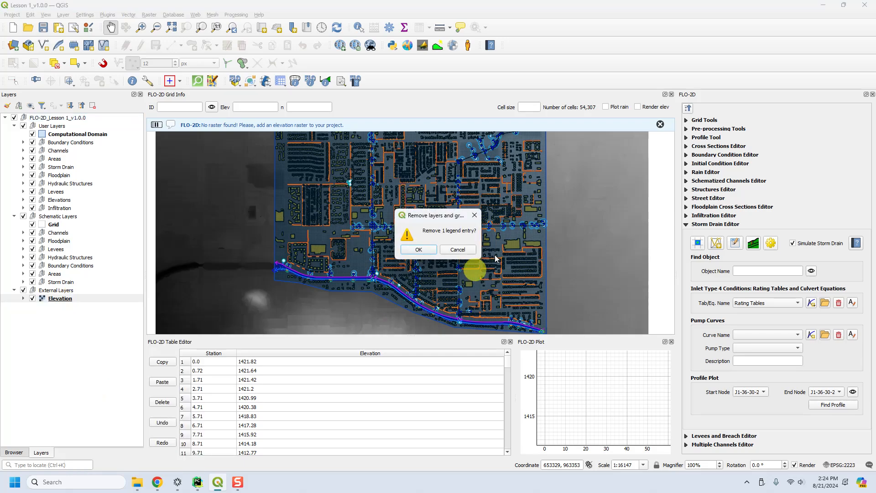
pyautogui.click(422, 247)
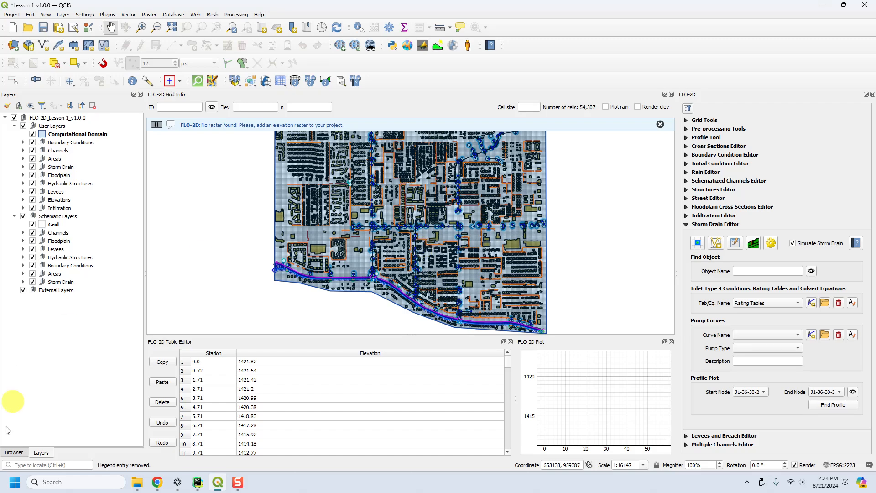
# Remove the existing GeoPackage connection from the QGIS data source browser.
pyautogui.click(14, 452)
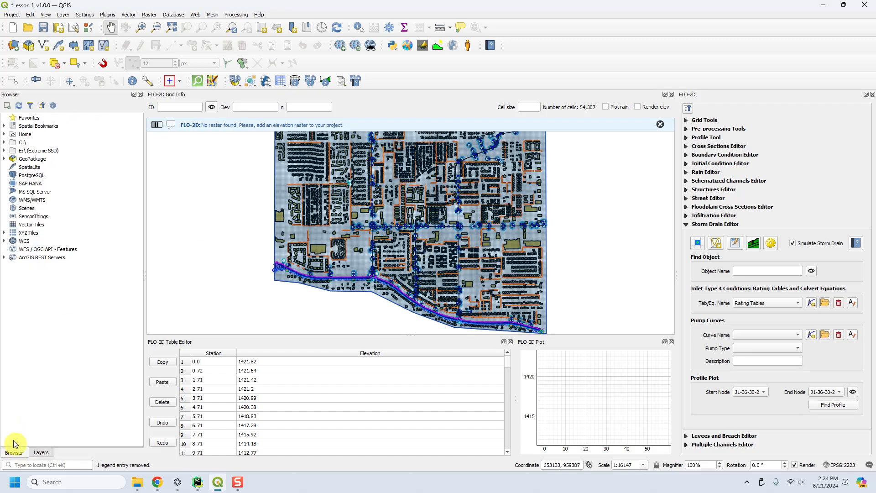
pyautogui.click(5, 159)
pyautogui.rightClick(36, 167)
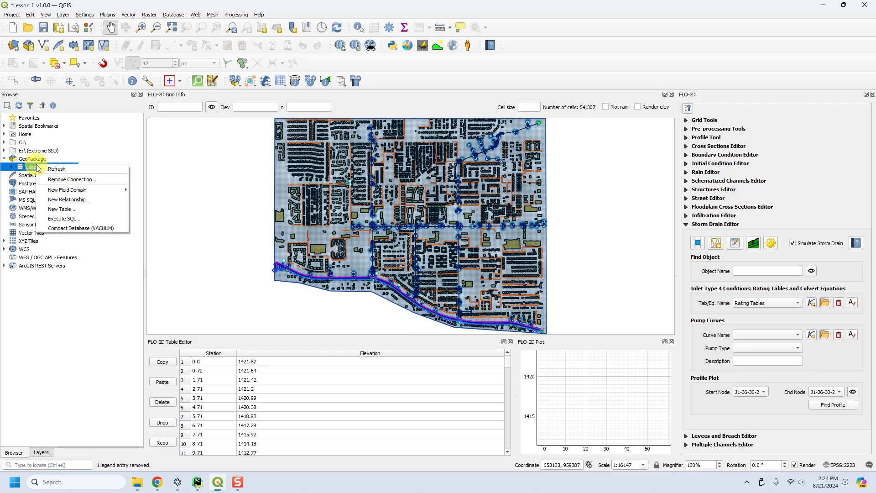
pyautogui.click(54, 179)
pyautogui.click(29, 150)
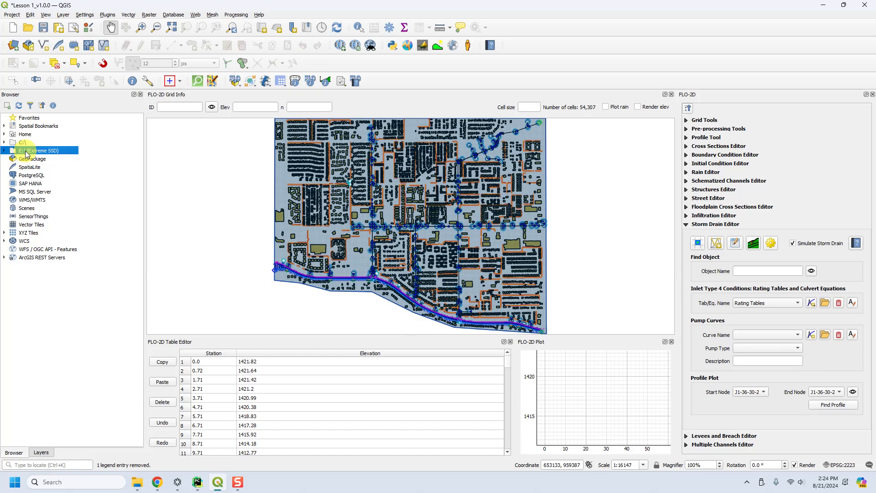
pyautogui.click(36, 160)
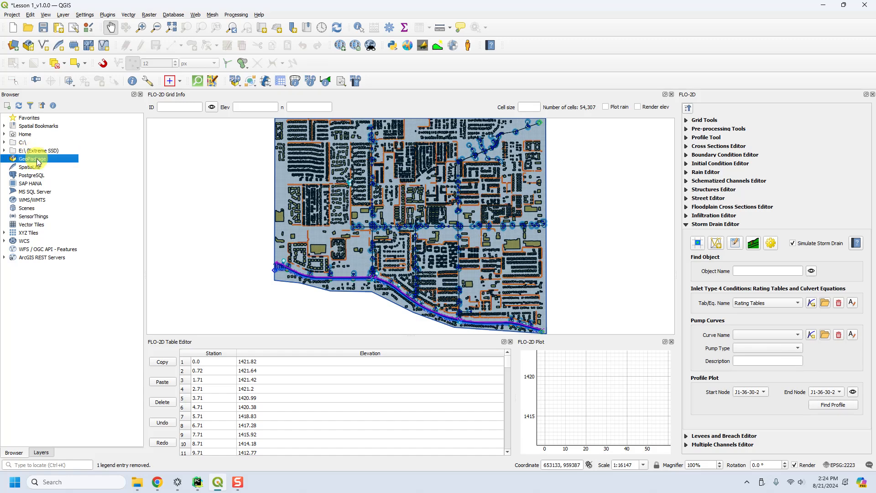
# Create a new GeoPackage connection to Lesson 1_v1.0.0.gpkg in the Self-Help Tutorials folder.
pyautogui.rightClick(38, 163)
pyautogui.click(53, 162)
pyautogui.click(137, 173)
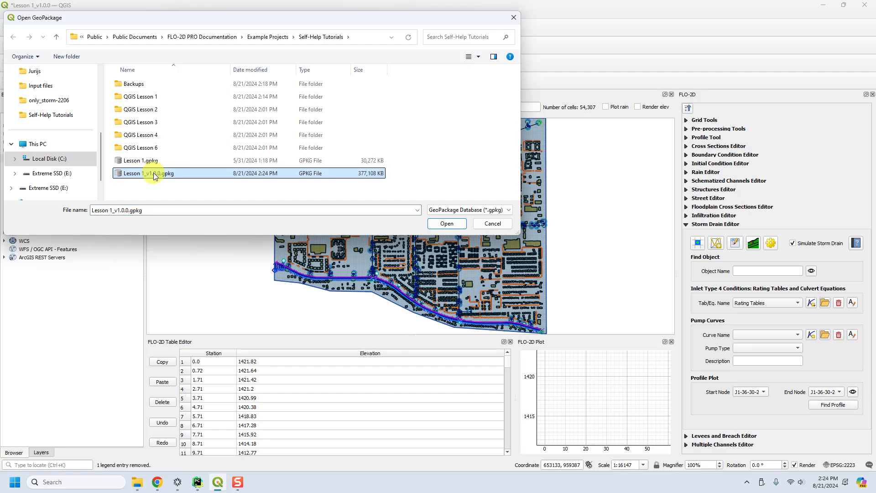
pyautogui.click(445, 223)
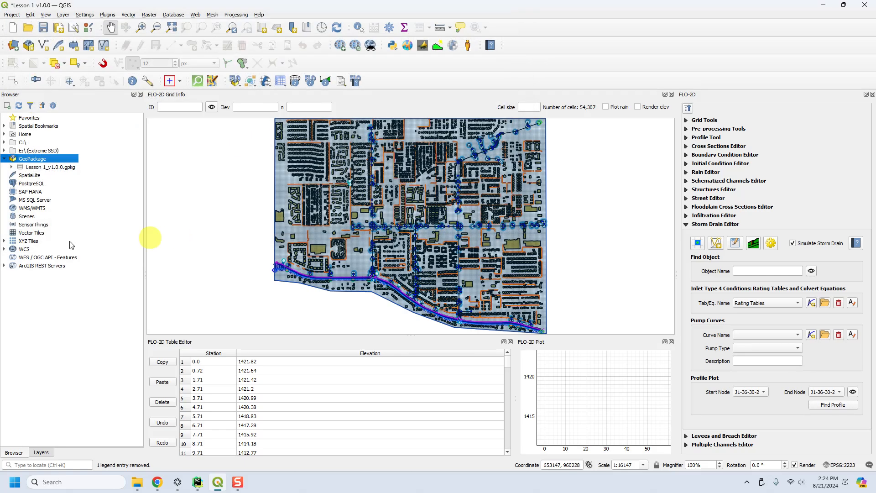
# Add the Elevation raster stored in Lesson 1_v1.0.0.gpkg to the map.
pyautogui.click(11, 167)
pyautogui.scroll(-3, 62, 320)
pyautogui.click(45, 299)
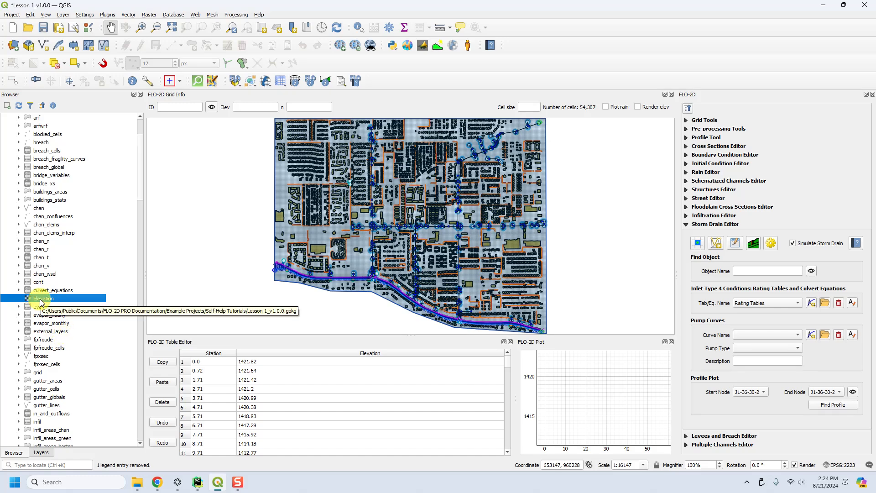
pyautogui.moveTo(40, 302); pyautogui.dragTo(237, 235)
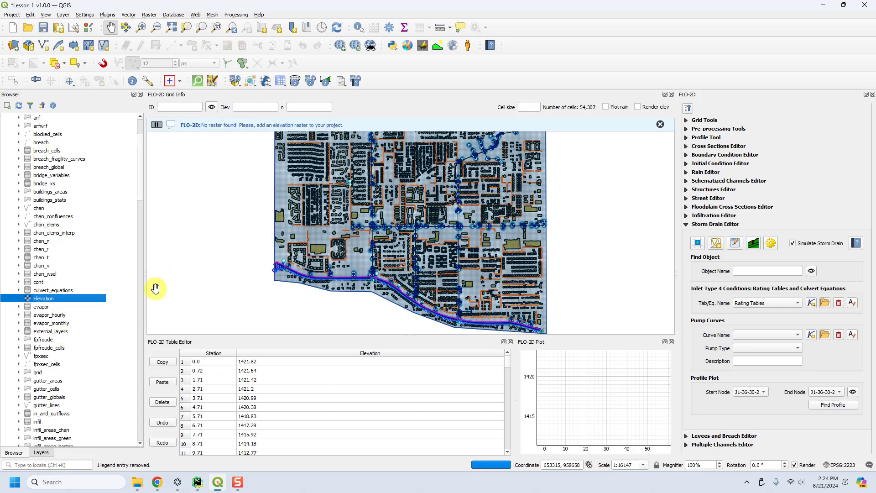
# Move the Elevation layer into the External Layers group and save the project.
pyautogui.click(40, 452)
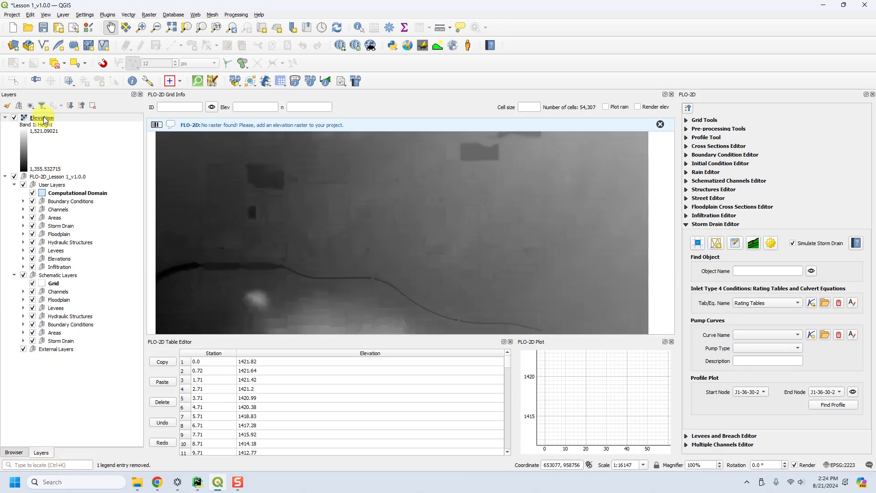
pyautogui.moveTo(42, 118)
pyautogui.mouseDown()
pyautogui.moveTo(62, 143)
pyautogui.moveTo(87, 355)
pyautogui.mouseUp()
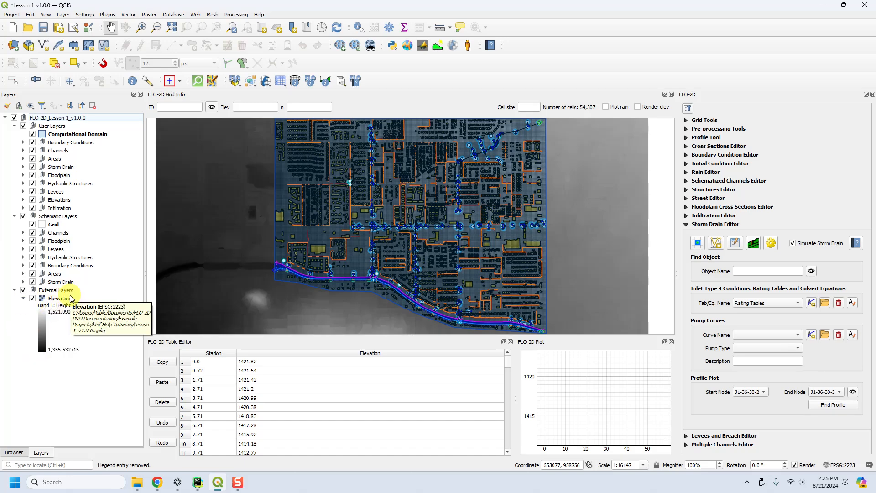
pyautogui.click(44, 28)
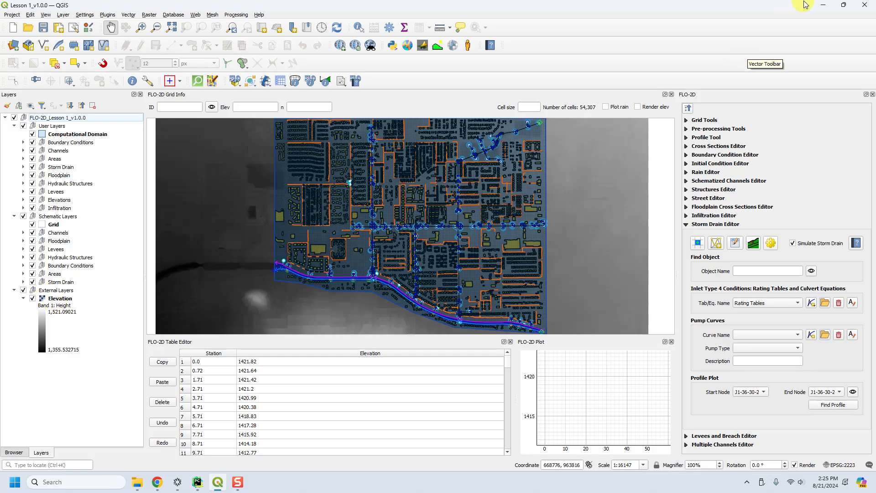
# Switch to File Explorer and check the size of Lesson 1_v1.0.0.gpkg in Self-Help Tutorials and the elevation files in QGIS Lesson 1.
pyautogui.click(823, 6)
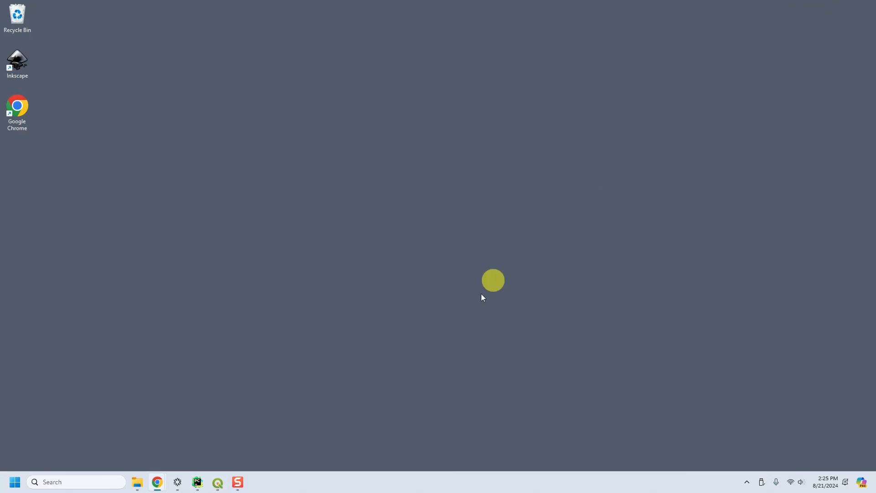
pyautogui.click(137, 481)
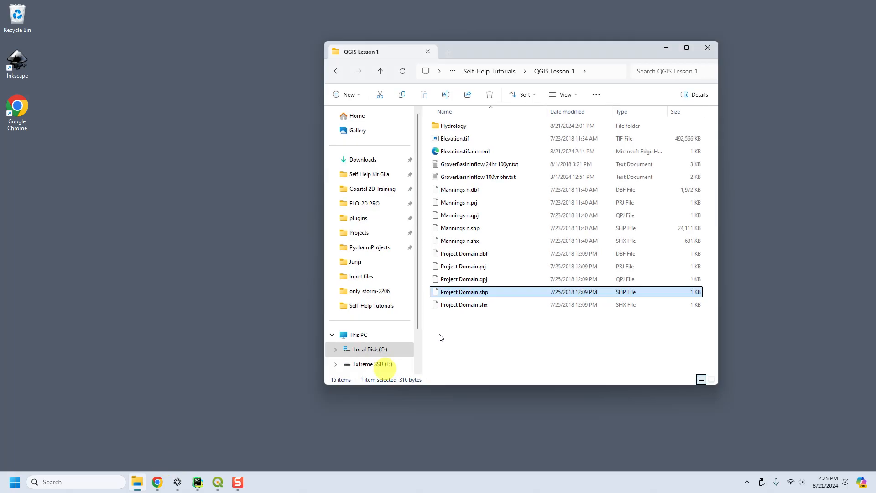
pyautogui.click(472, 72)
pyautogui.click(477, 228)
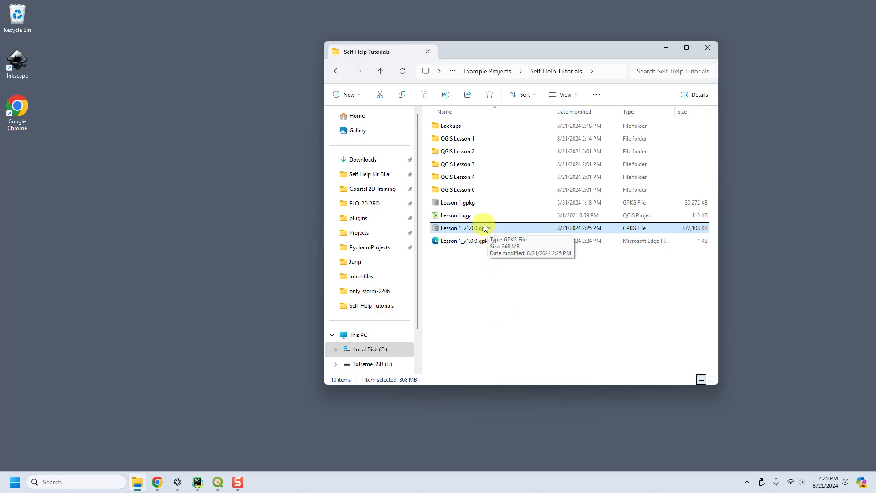
pyautogui.doubleClick(468, 140)
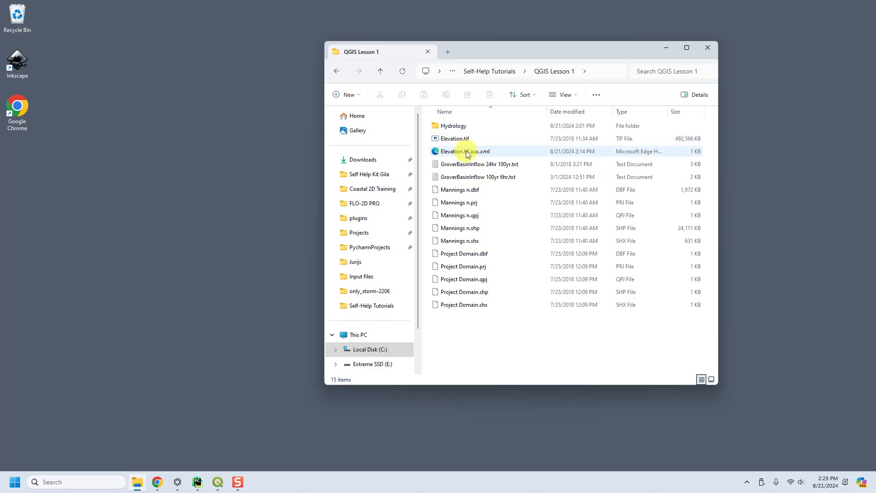
pyautogui.click(489, 71)
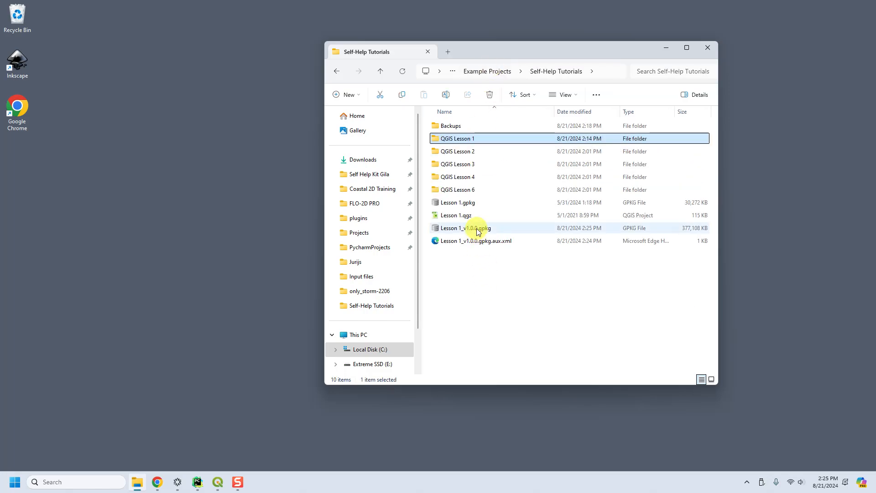
# Cut Lesson 1_v1.0.0.gpkg from the Self-Help Tutorials folder and delete all files in the test folder under Downloads.
pyautogui.click(478, 231)
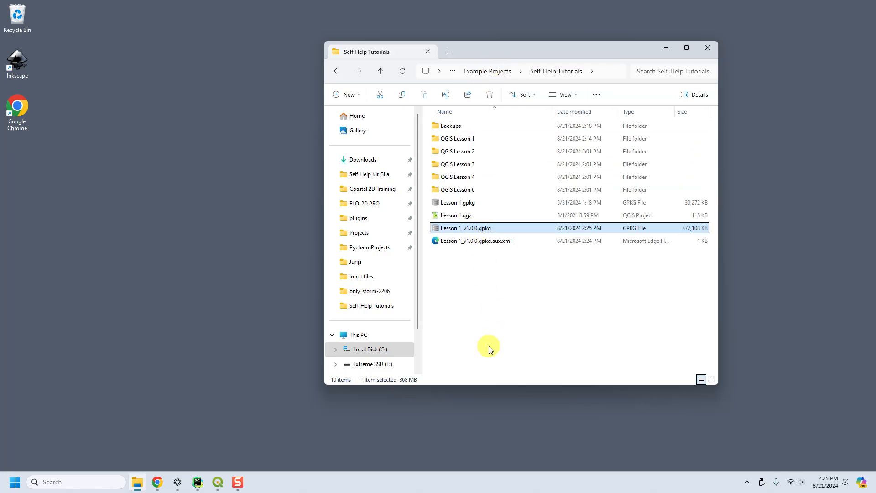
pyautogui.hotkey('ctrl', 'c')
pyautogui.click(357, 161)
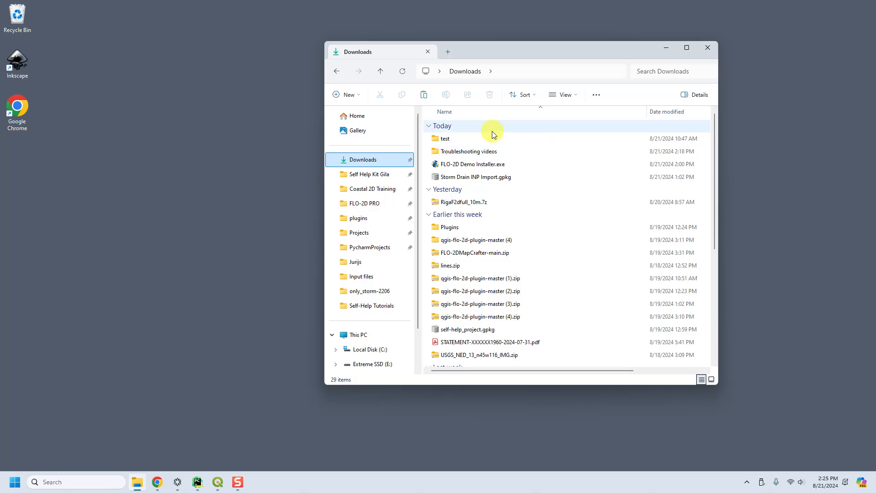
pyautogui.click(447, 141)
pyautogui.doubleClick(447, 141)
pyautogui.hotkey('ctrl', 'a')
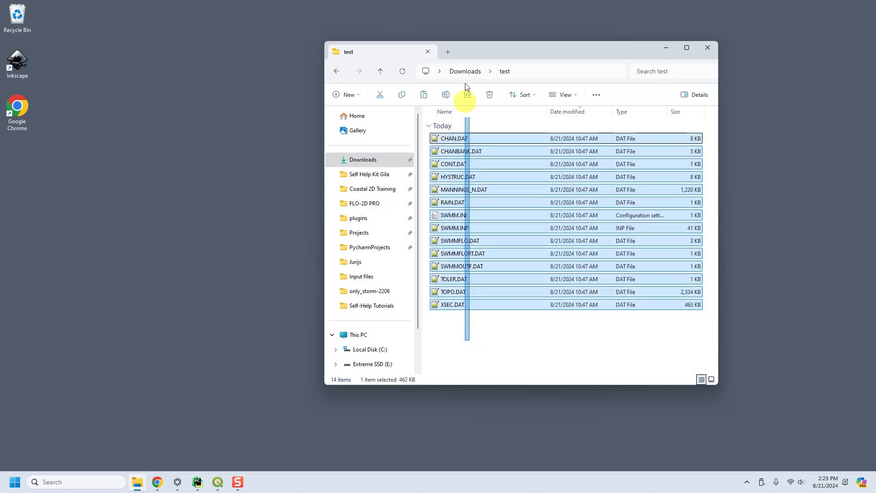
pyautogui.press('Delete')
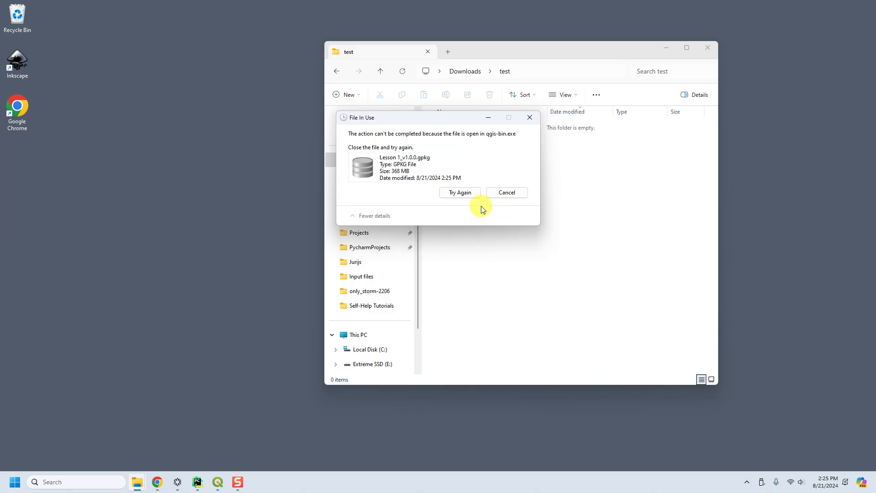
# Close QGIS and retry moving Lesson 1_v1.0.0.gpkg into the test folder under Downloads.
pyautogui.click(217, 481)
pyautogui.click(865, 4)
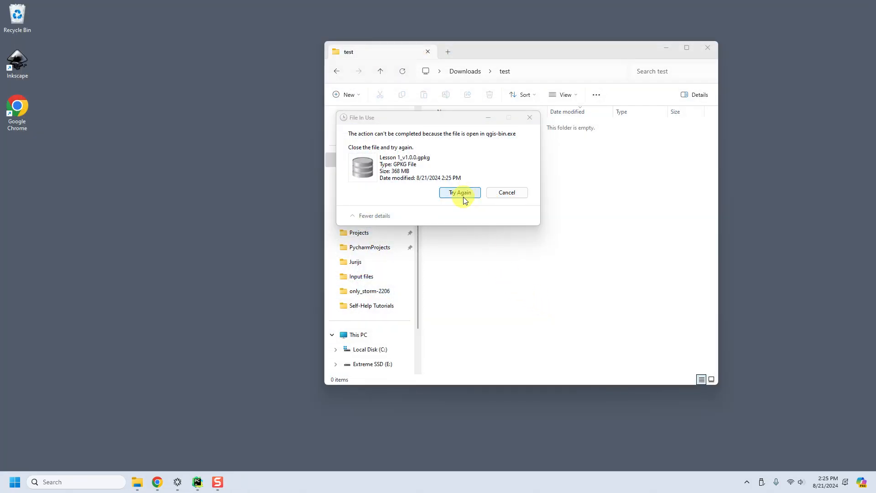
pyautogui.click(459, 192)
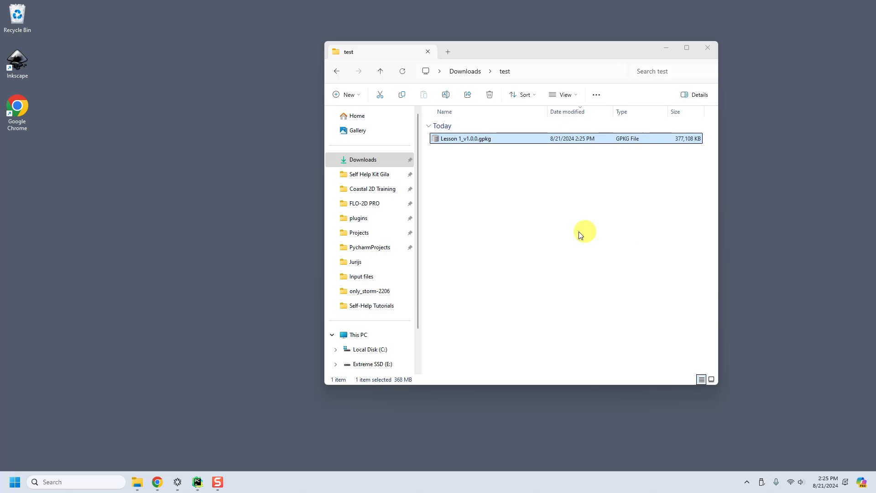
pyautogui.click(560, 241)
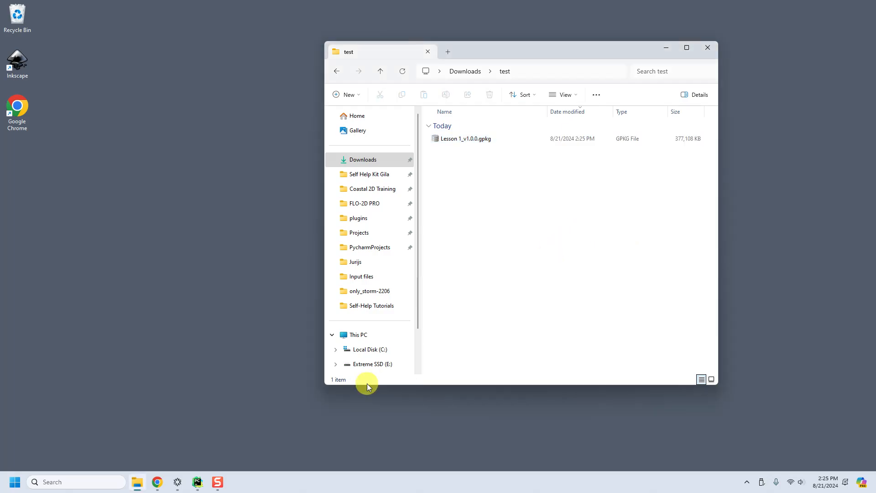
# Relaunch QGIS and load the FLO-2D model from Lesson 1_v1.0.0.gpkg in the test folder under Downloads.
pyautogui.click(2, 481)
pyautogui.click(174, 213)
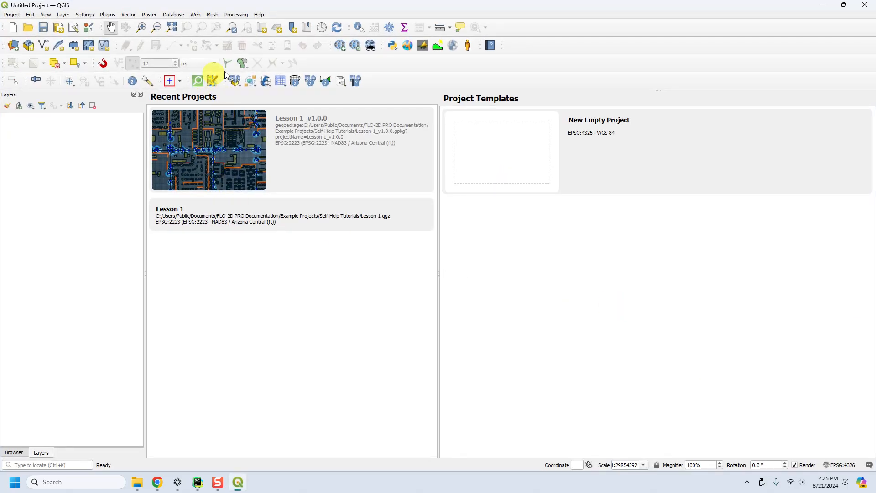
pyautogui.click(239, 81)
pyautogui.click(239, 101)
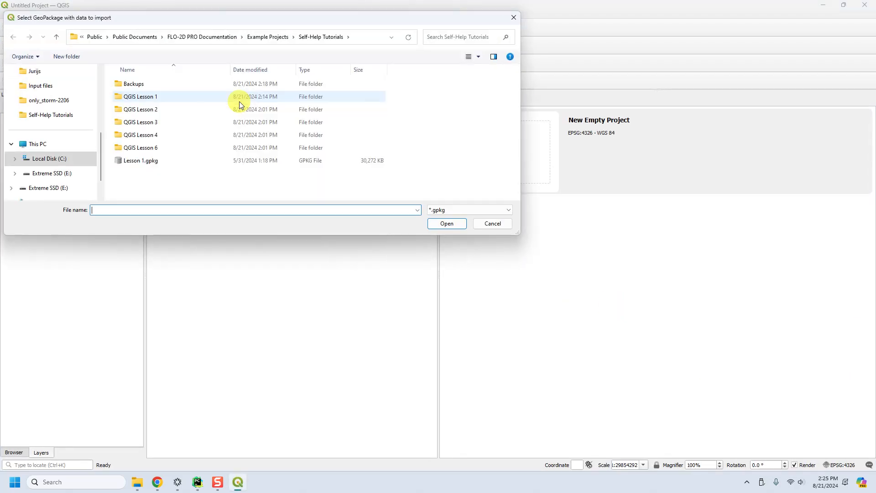
pyautogui.scroll(5, 41, 87)
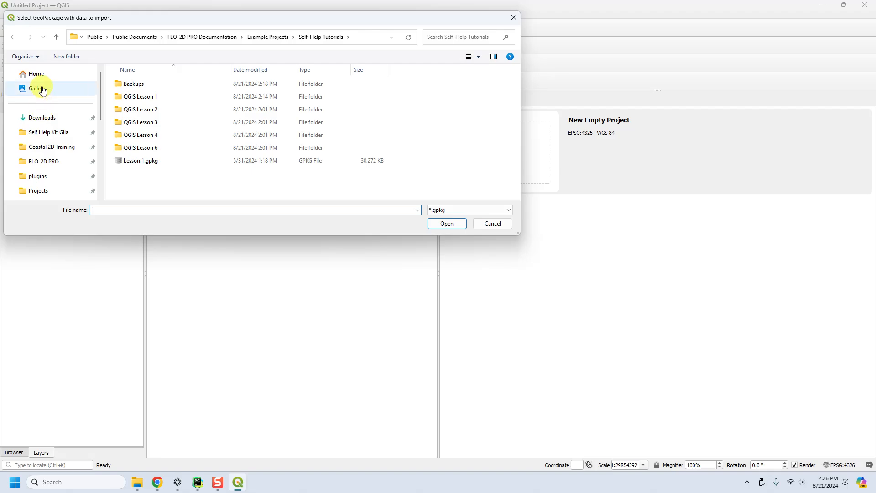
pyautogui.click(51, 119)
pyautogui.doubleClick(135, 108)
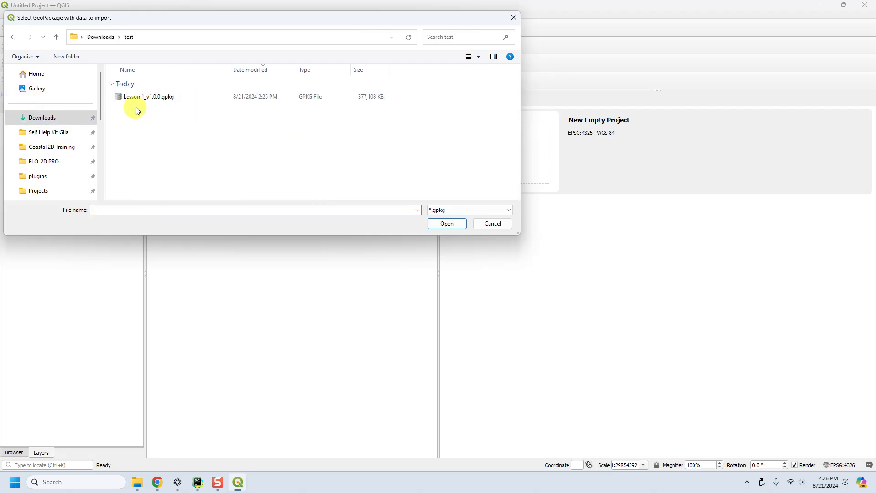
pyautogui.click(152, 98)
pyautogui.click(447, 224)
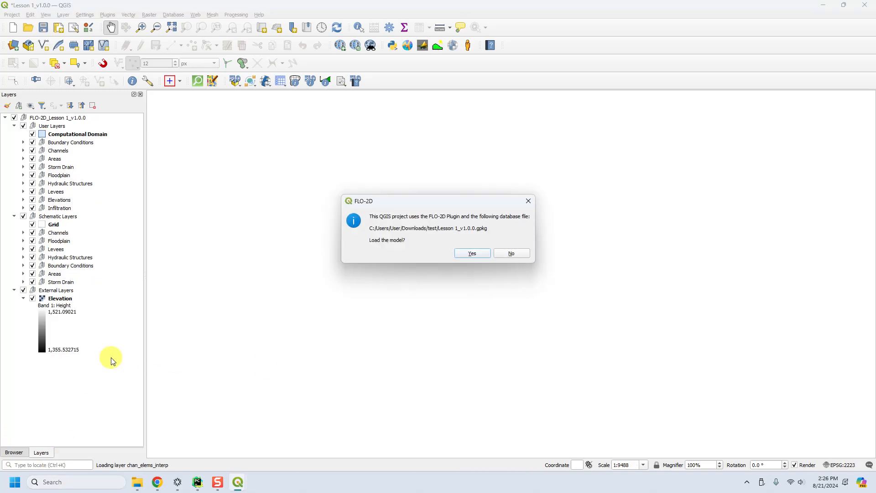
pyautogui.click(472, 252)
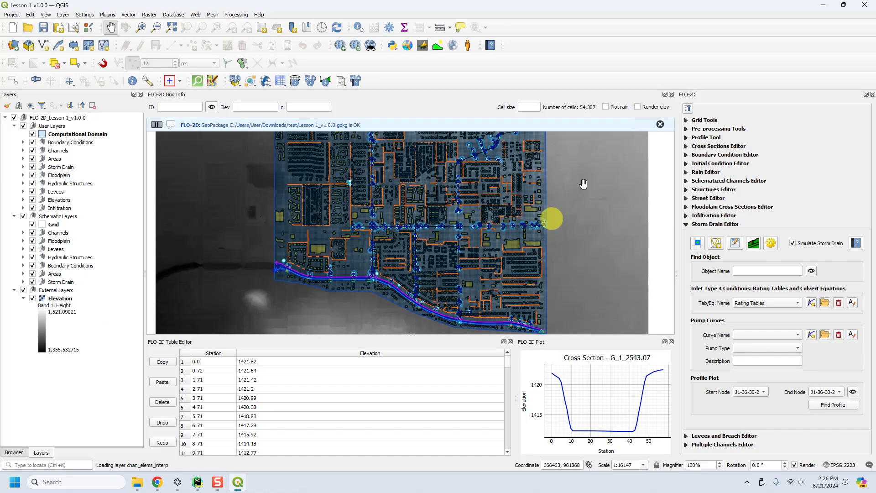
pyautogui.click(659, 126)
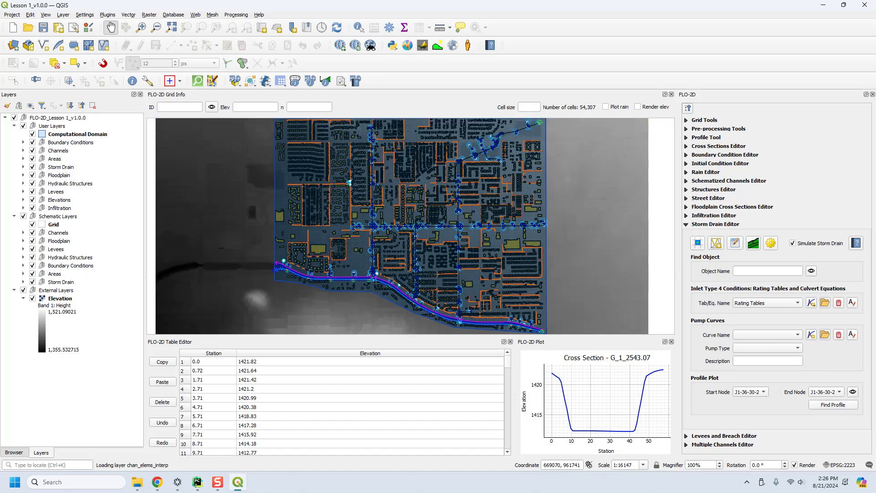